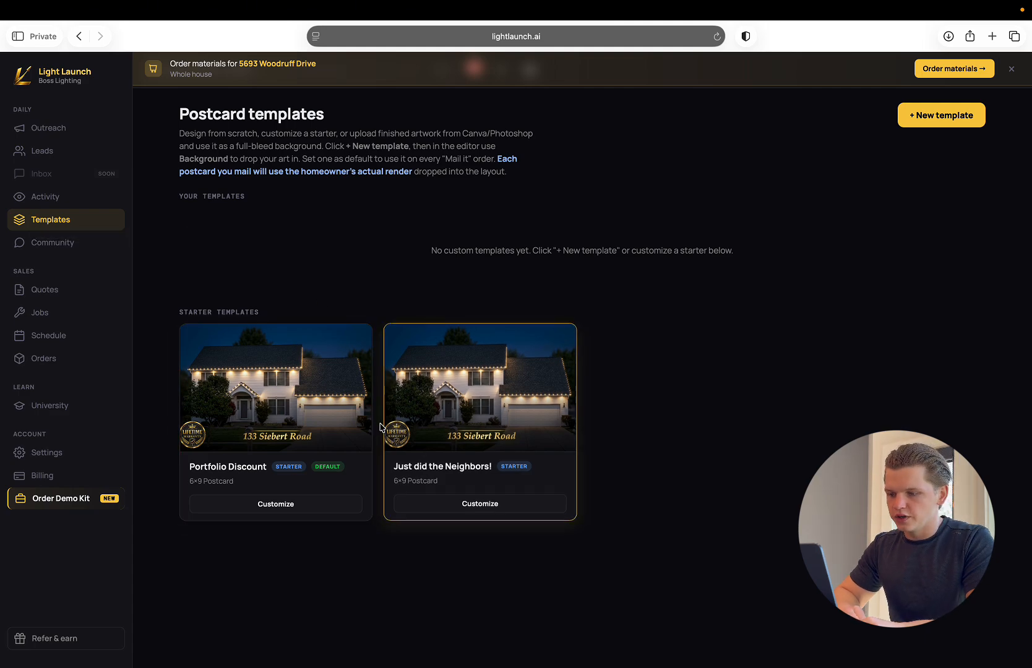
Create an editable copy of the Portfolio Discount starter template and name it "test 1".
{"action": "scroll", "coordinate": [394, 406], "scroll_direction": "down", "scroll_amount": 1}
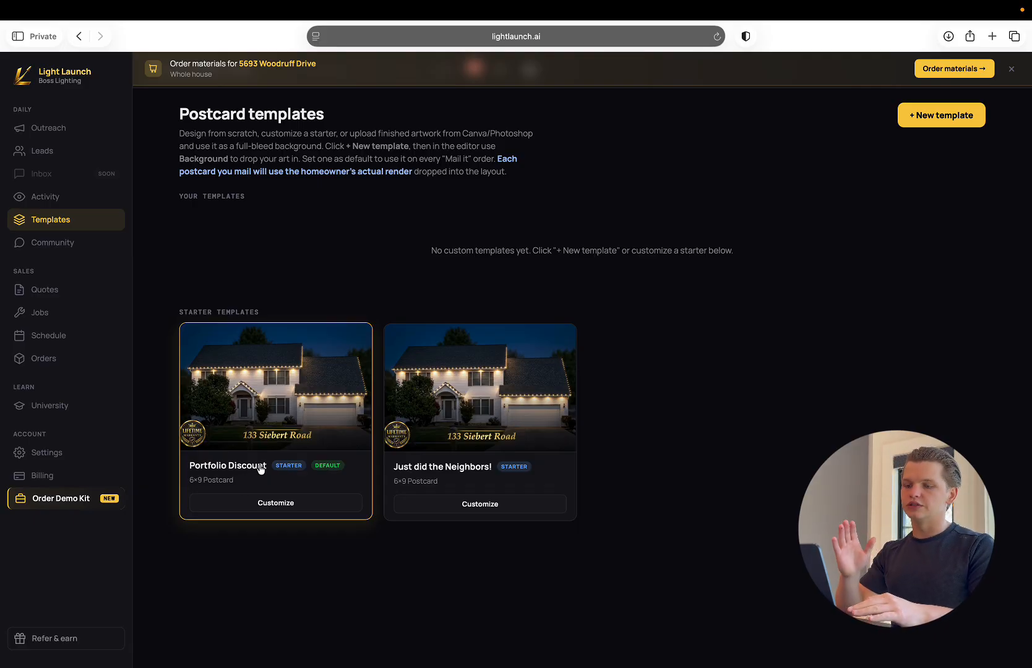
{"action": "left_click", "coordinate": [294, 416]}
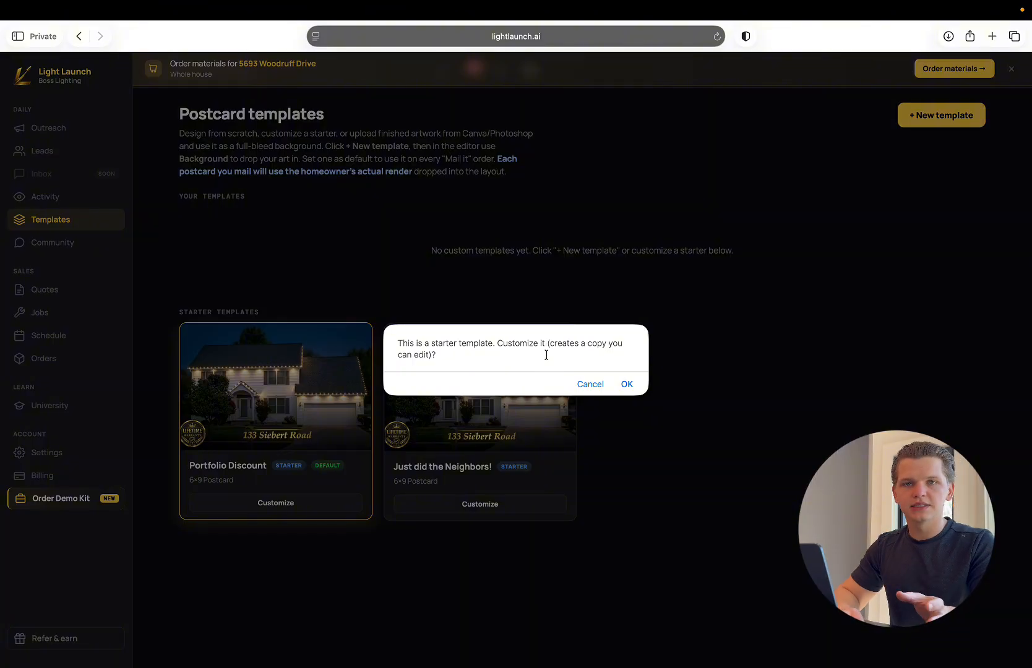
{"action": "left_click", "coordinate": [627, 384]}
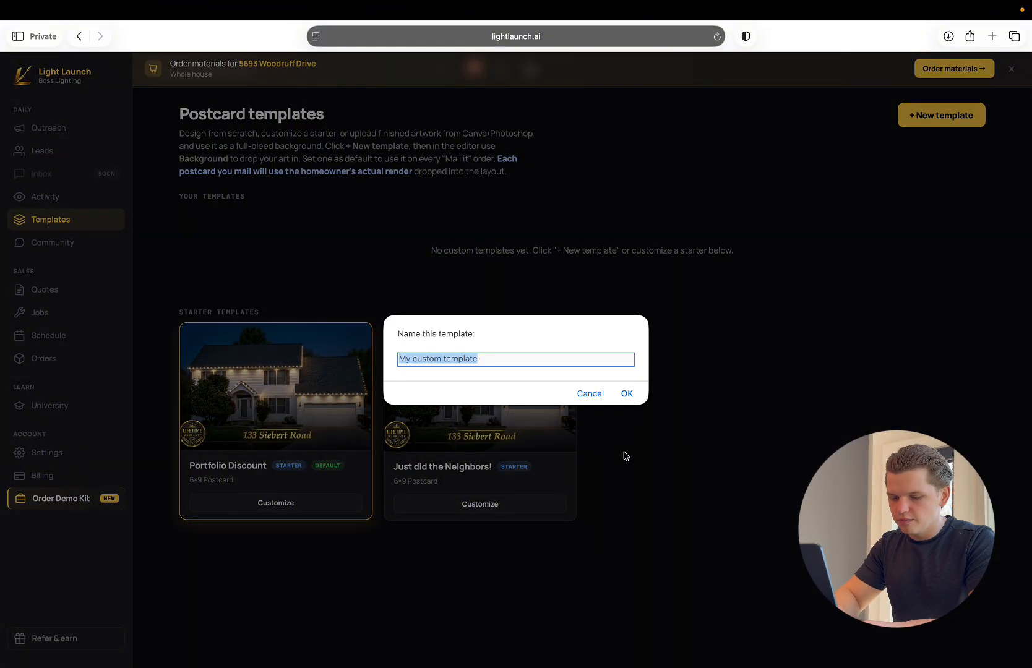
{"action": "type", "text": "test 1"}
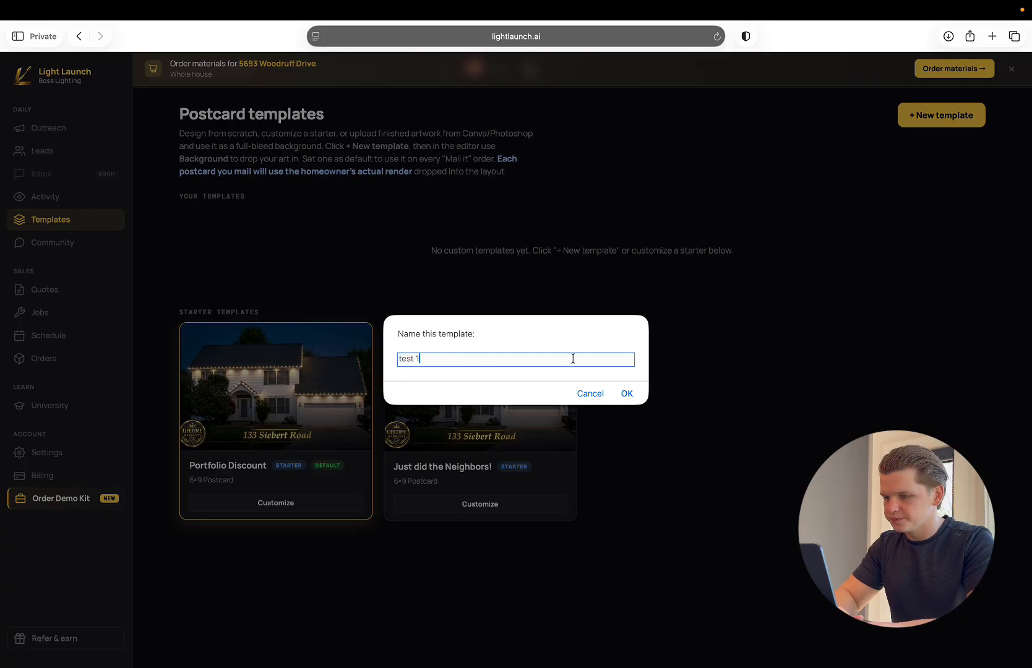
{"action": "left_click", "coordinate": [628, 395]}
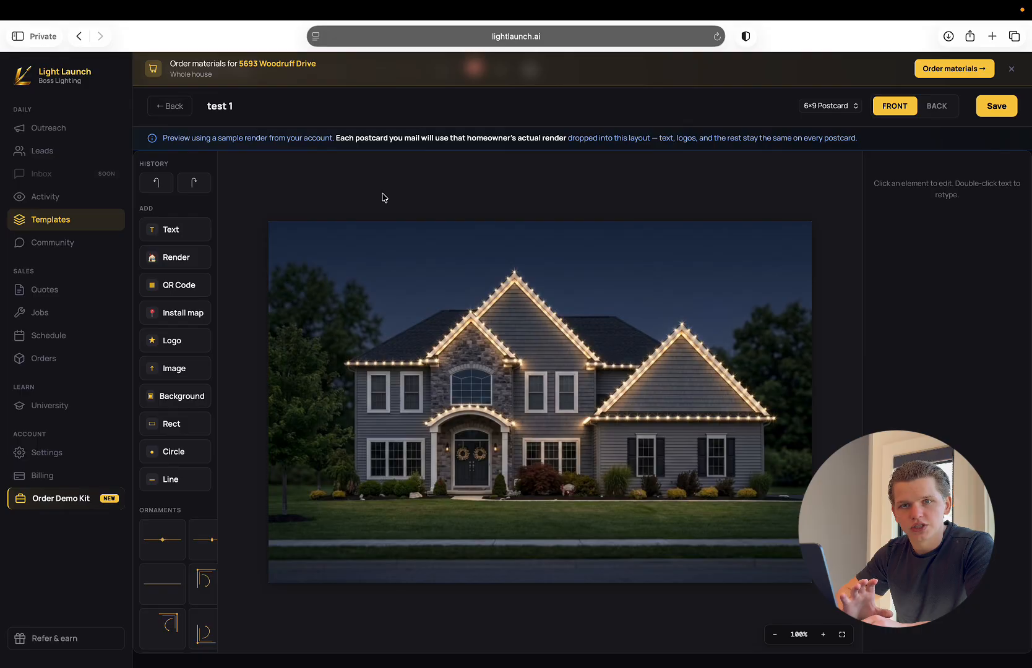
Select the house render on the postcard's front and shift it slightly to the left.
{"action": "left_click", "coordinate": [523, 396]}
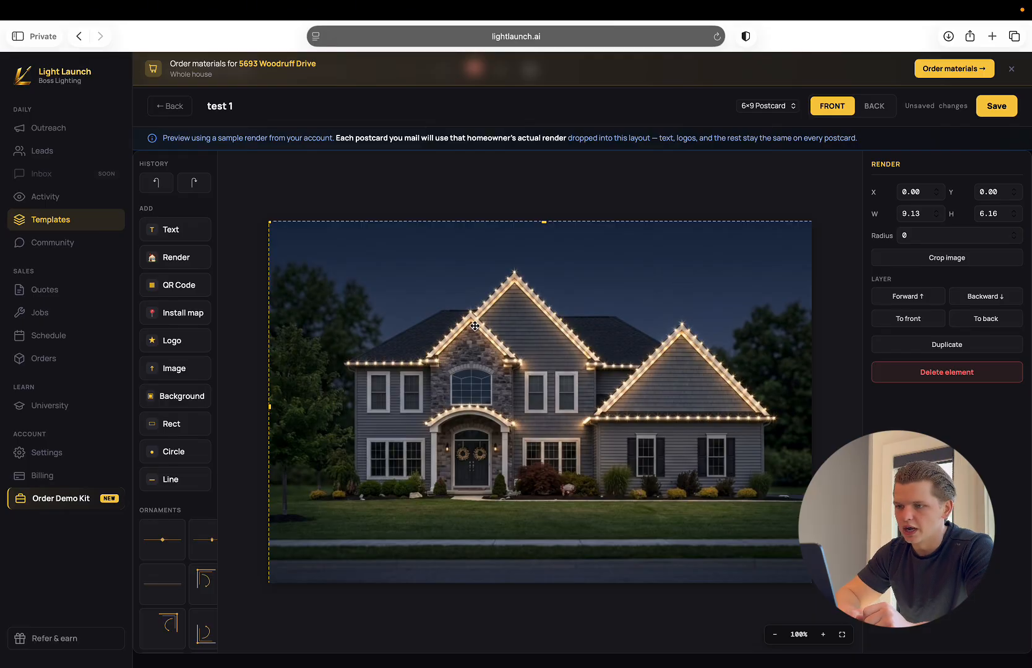
{"action": "left_click_drag", "start_coordinate": [478, 323], "coordinate": [445, 319]}
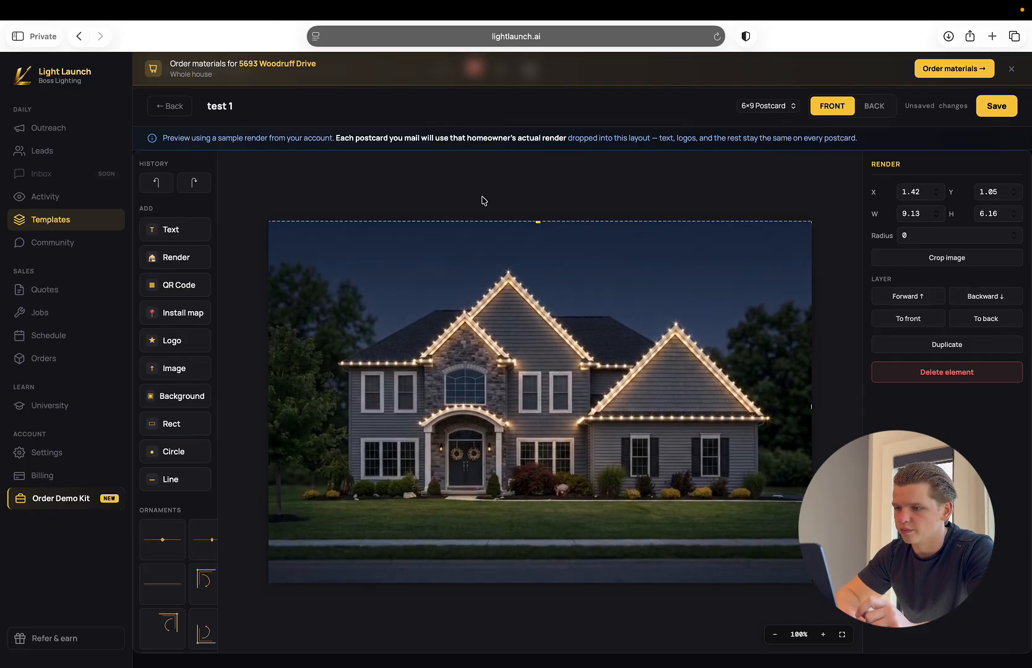
Switch to the postcard's back side and review the available design elements and text tokens.
{"action": "left_click", "coordinate": [874, 107]}
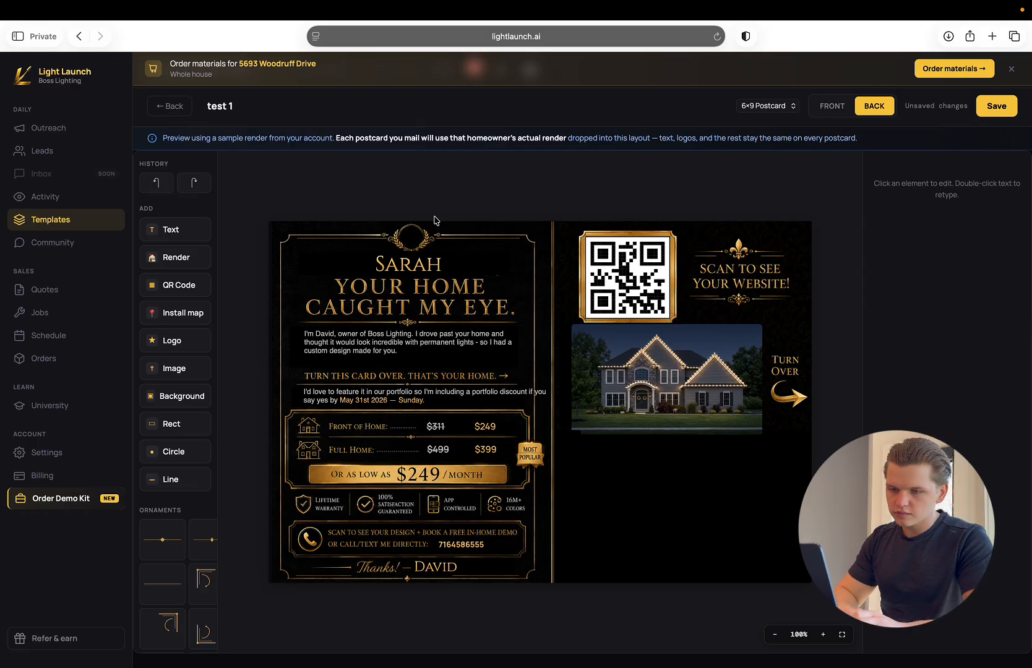
{"action": "scroll", "coordinate": [185, 382], "scroll_direction": "down", "scroll_amount": 10}
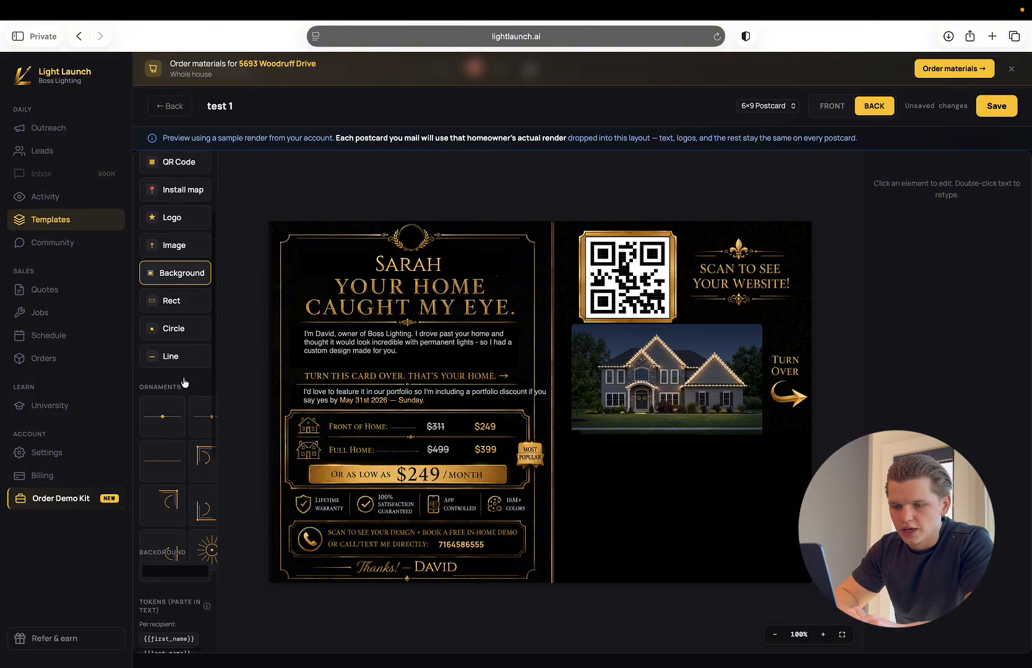
{"action": "scroll", "coordinate": [184, 381], "scroll_direction": "down", "scroll_amount": 1}
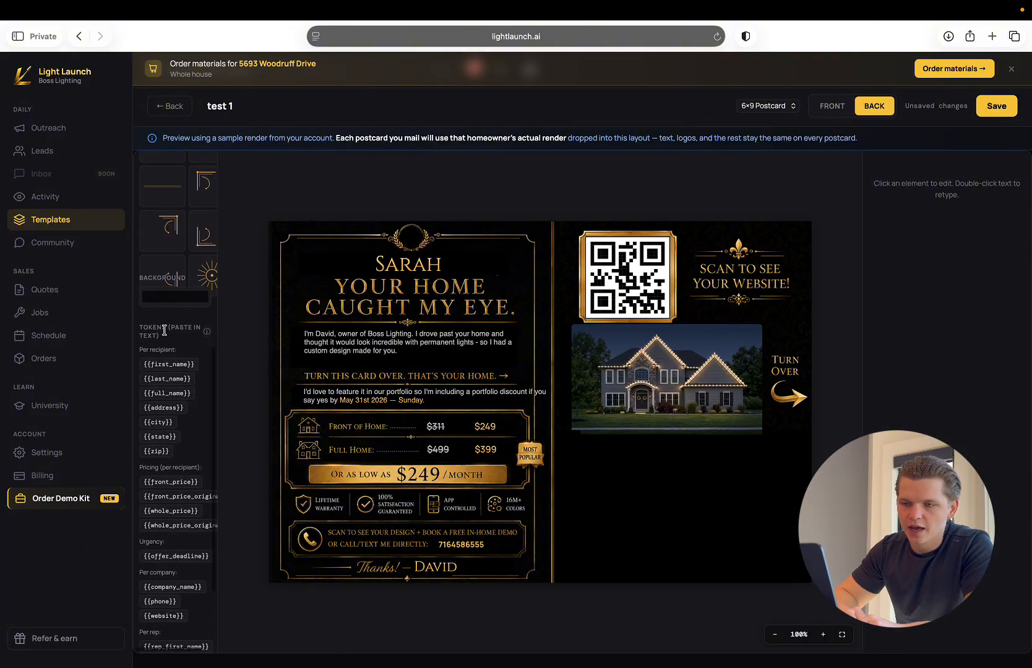
{"action": "left_click_drag", "start_coordinate": [162, 338], "coordinate": [141, 329]}
{"action": "left_click", "coordinate": [152, 334]}
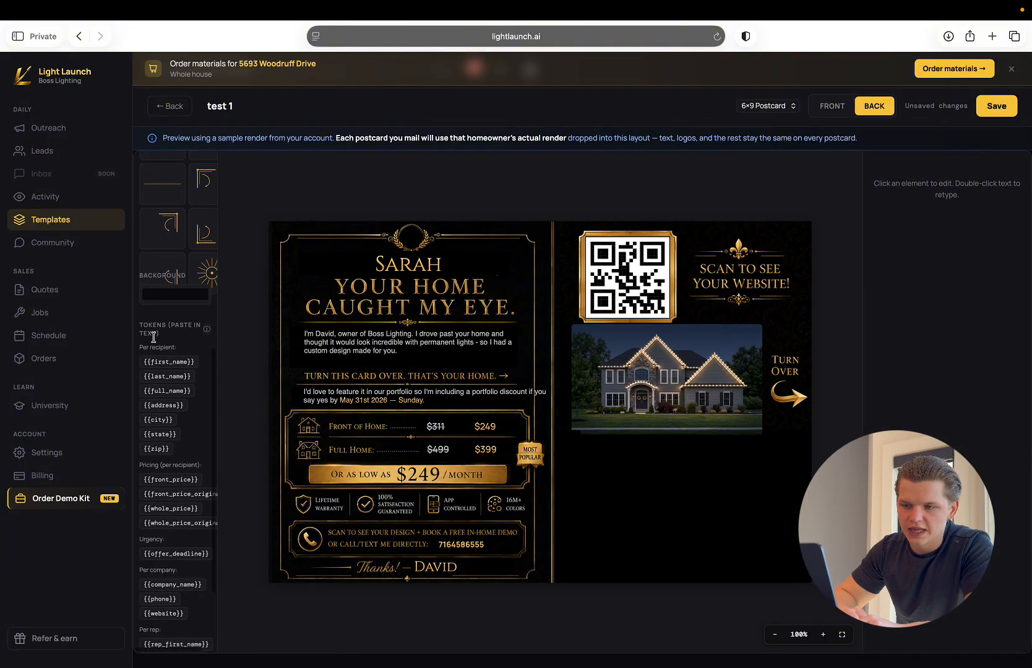
{"action": "scroll", "coordinate": [185, 309], "scroll_direction": "down", "scroll_amount": 2}
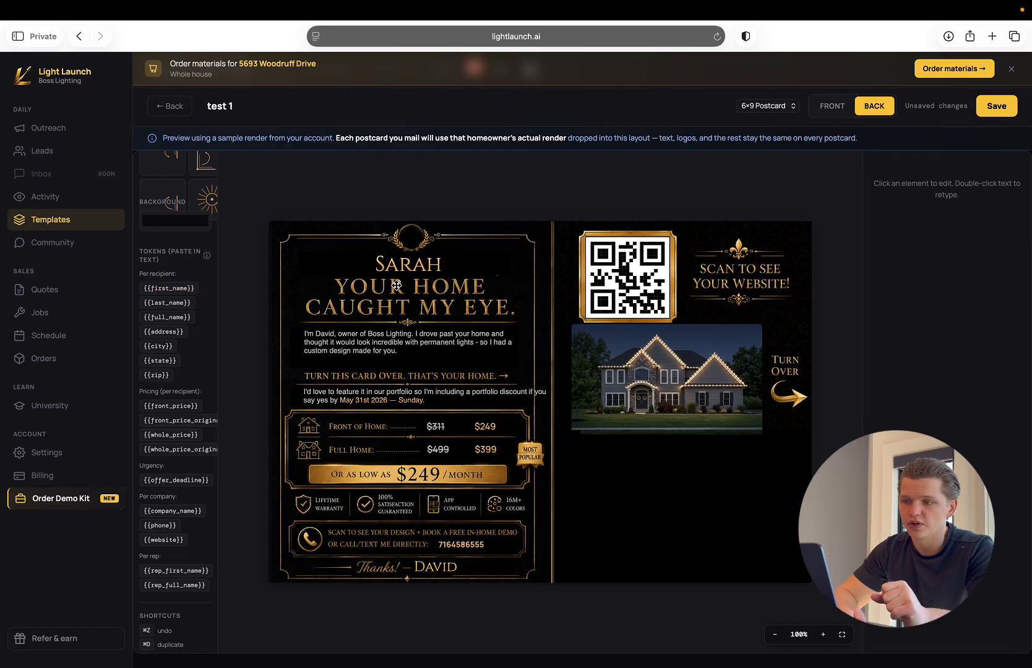
Inspect the content of the recipient-name heading on the back and compare it with the per-recipient tokens.
{"action": "left_click", "coordinate": [408, 270]}
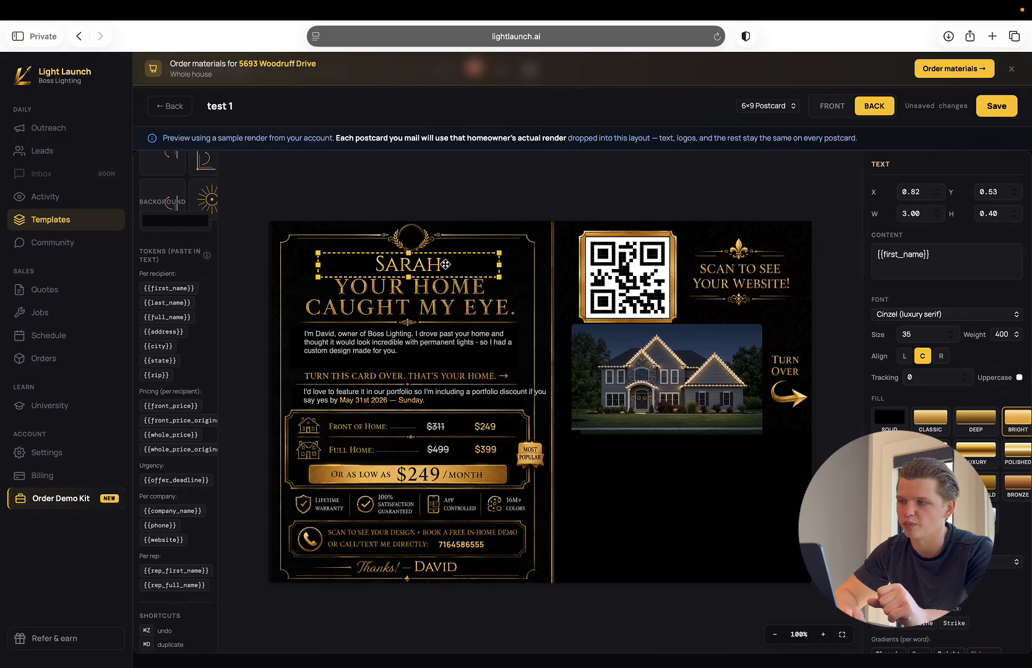
{"action": "triple_click", "coordinate": [897, 254]}
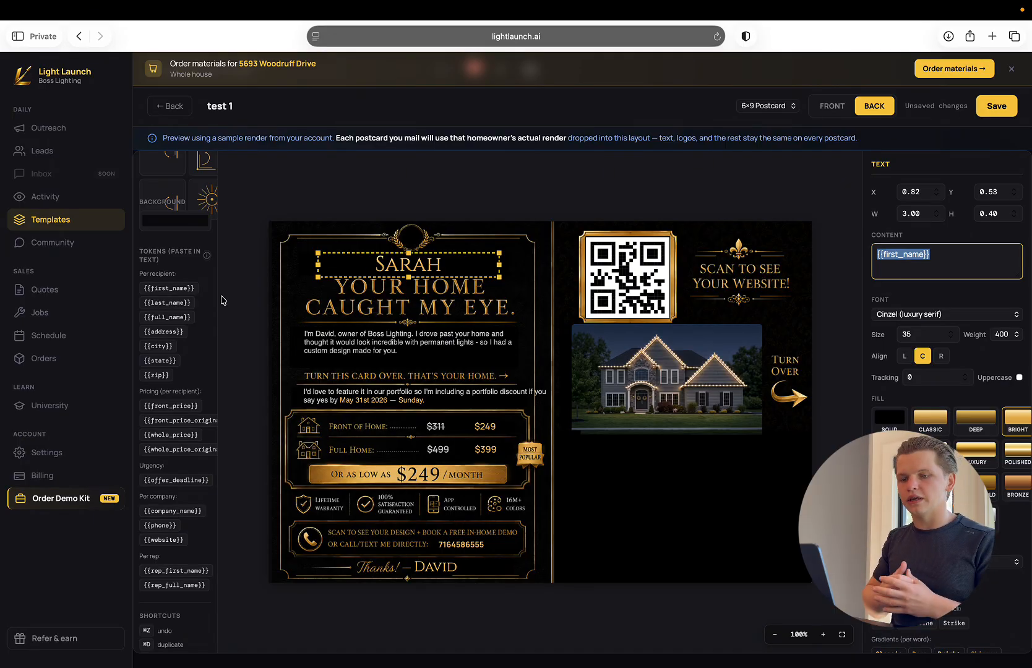
{"action": "scroll", "coordinate": [161, 340], "scroll_direction": "down", "scroll_amount": 1}
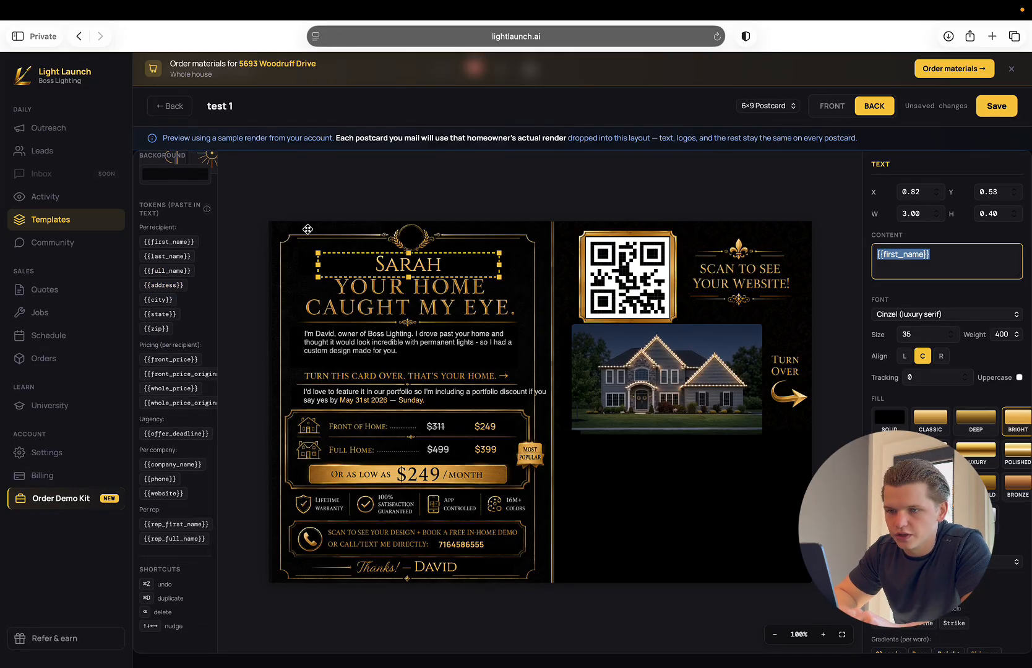
{"action": "left_click", "coordinate": [209, 251]}
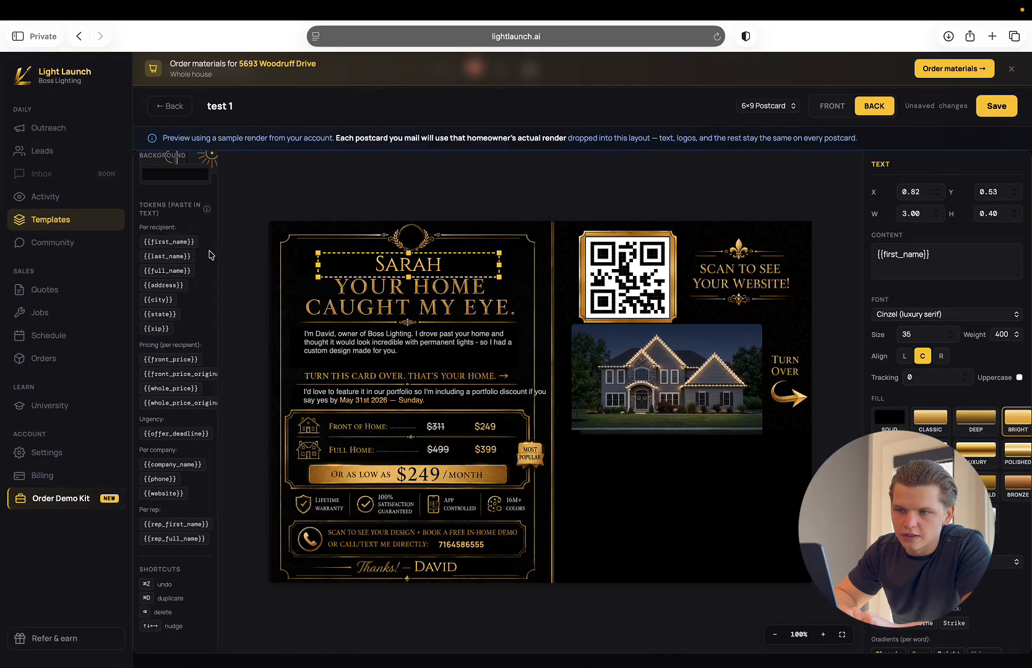
{"action": "left_click_drag", "start_coordinate": [147, 228], "coordinate": [164, 228]}
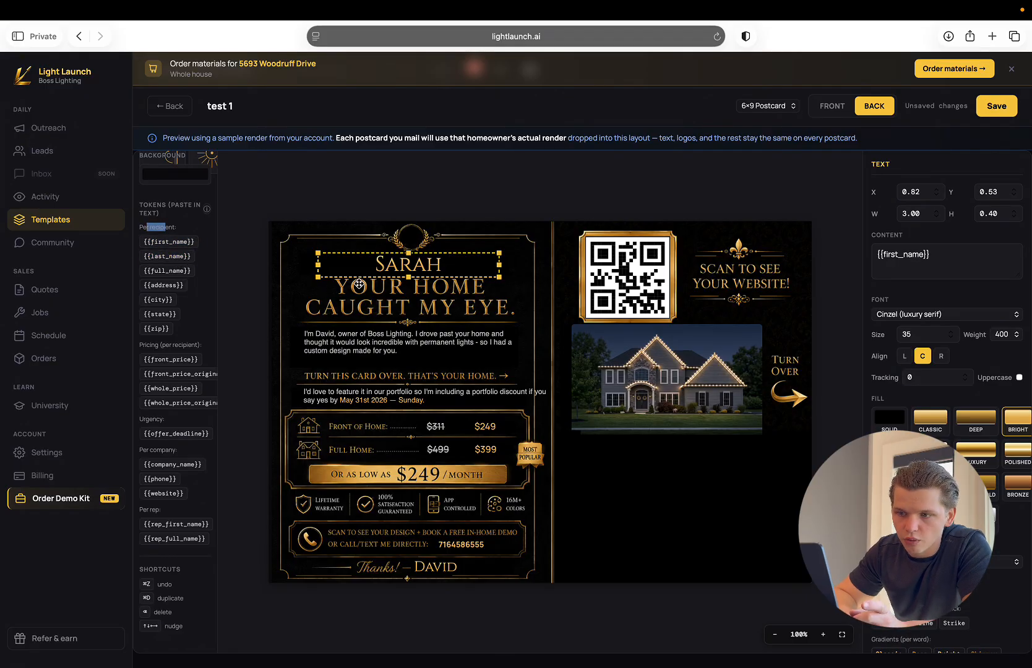
{"action": "left_click", "coordinate": [203, 277]}
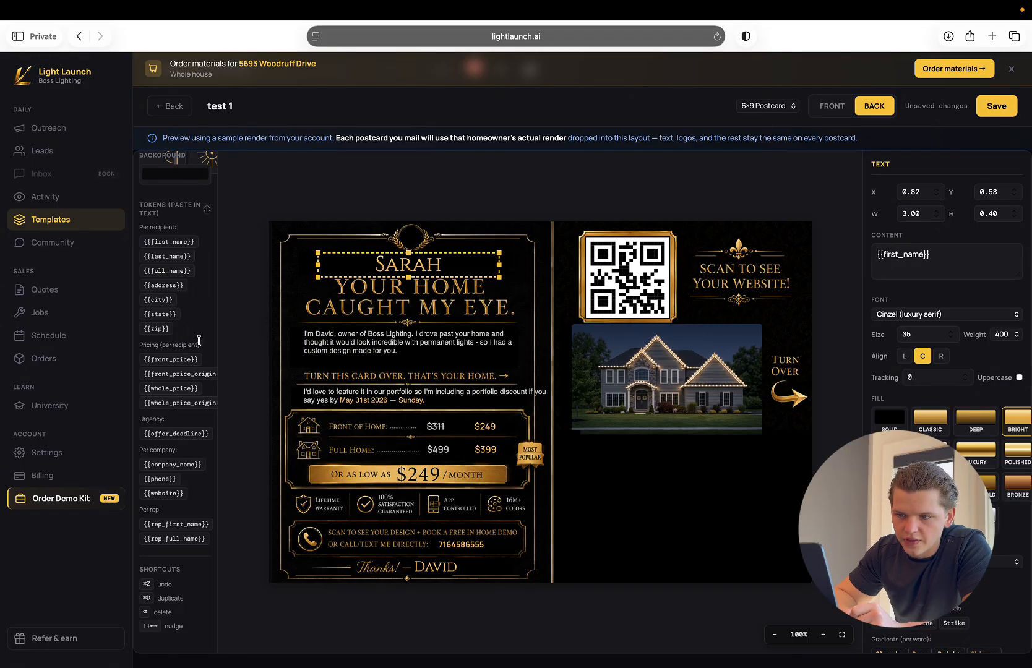
Review the per-recipient pricing tokens and inspect the content of the discounted Front of Home price.
{"action": "triple_click", "coordinate": [194, 343]}
{"action": "left_click", "coordinate": [214, 345]}
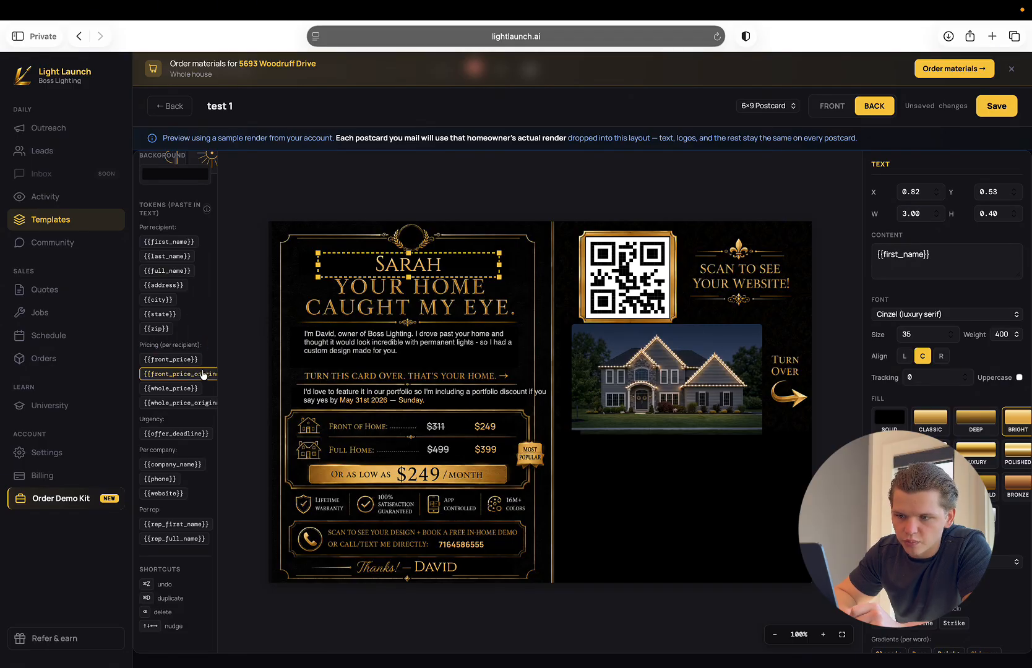
{"action": "scroll", "coordinate": [205, 374], "scroll_direction": "right", "scroll_amount": 1}
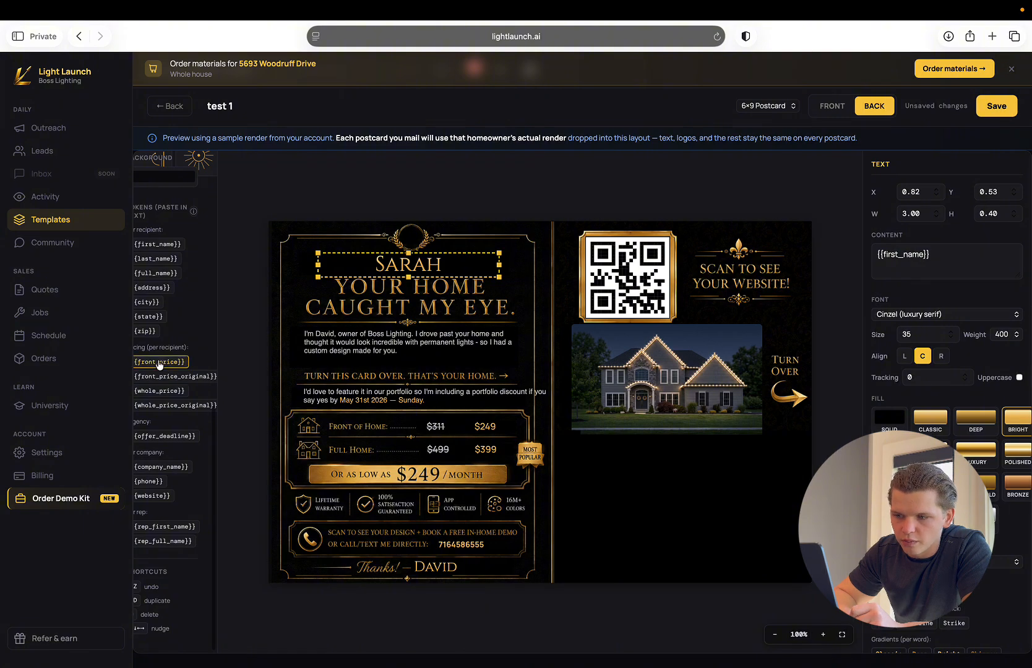
{"action": "scroll", "coordinate": [162, 364], "scroll_direction": "left", "scroll_amount": 1}
{"action": "left_click", "coordinate": [486, 428]}
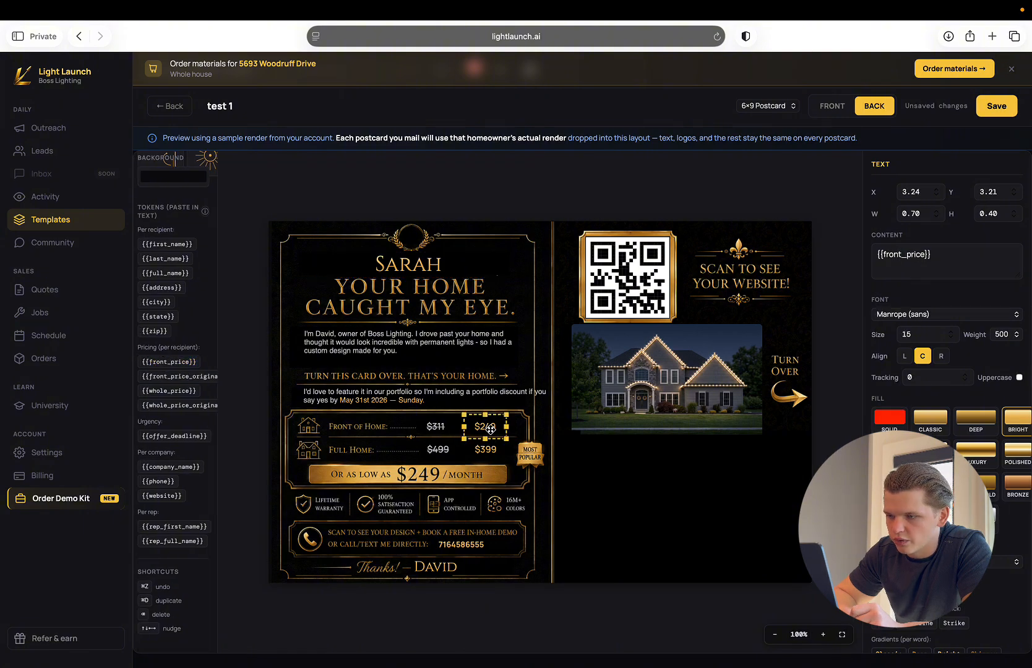
{"action": "triple_click", "coordinate": [903, 258]}
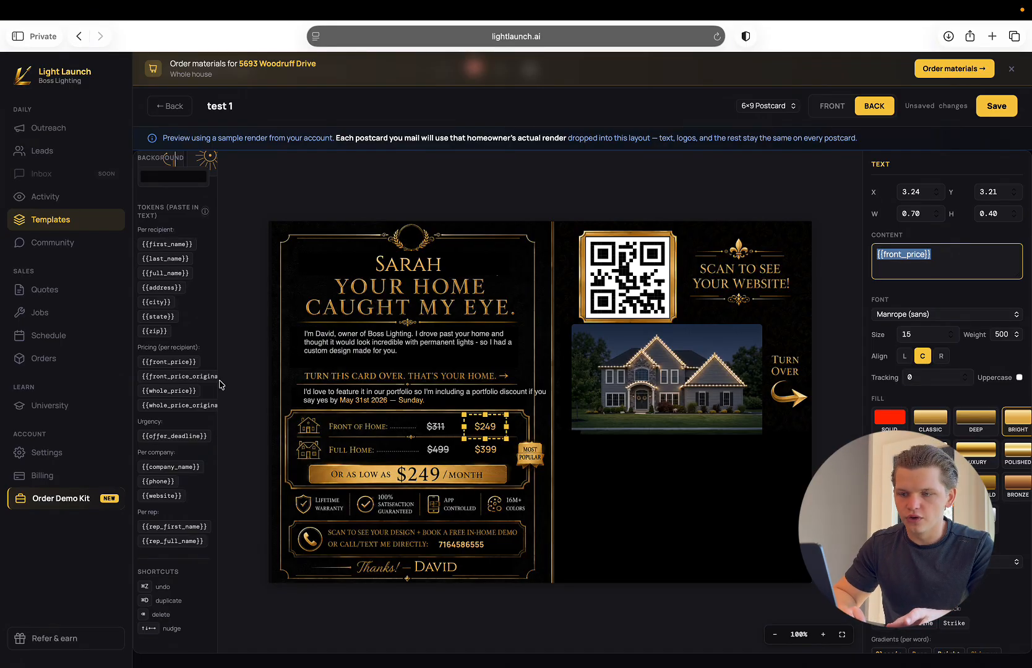
{"action": "left_click", "coordinate": [190, 379]}
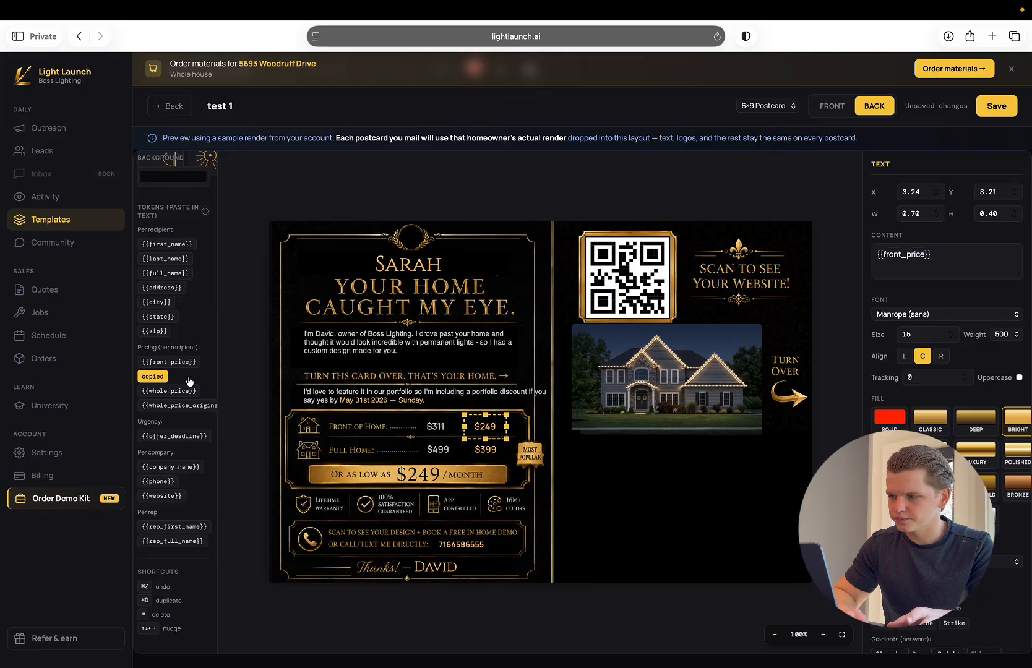
Inspect the tokens behind the crossed-out Front of Home price and both Full Home prices.
{"action": "left_click", "coordinate": [436, 431]}
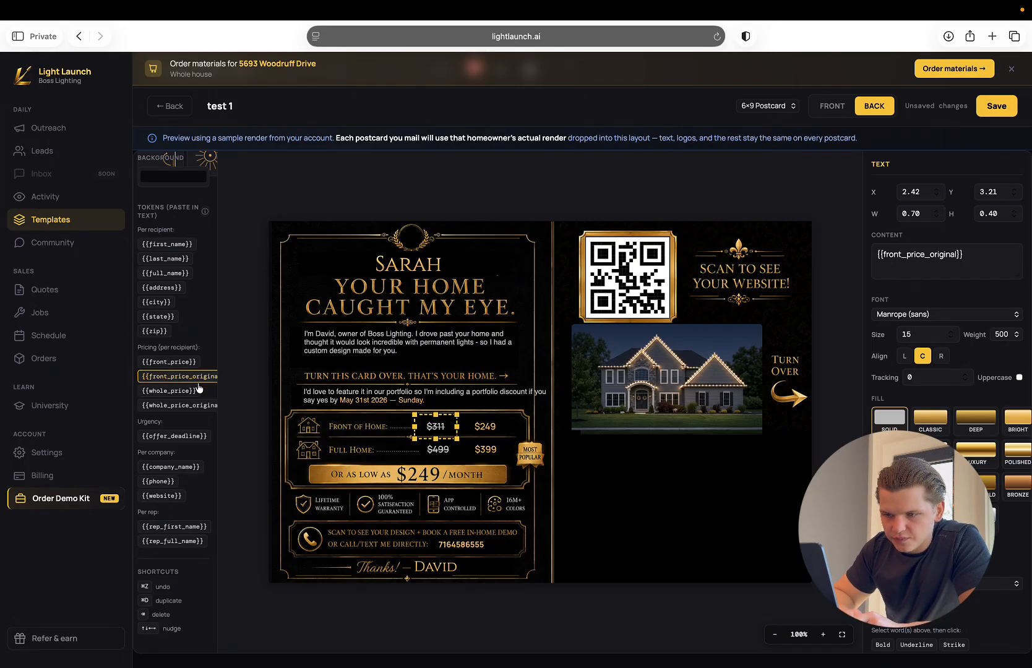
{"action": "left_click", "coordinate": [492, 453]}
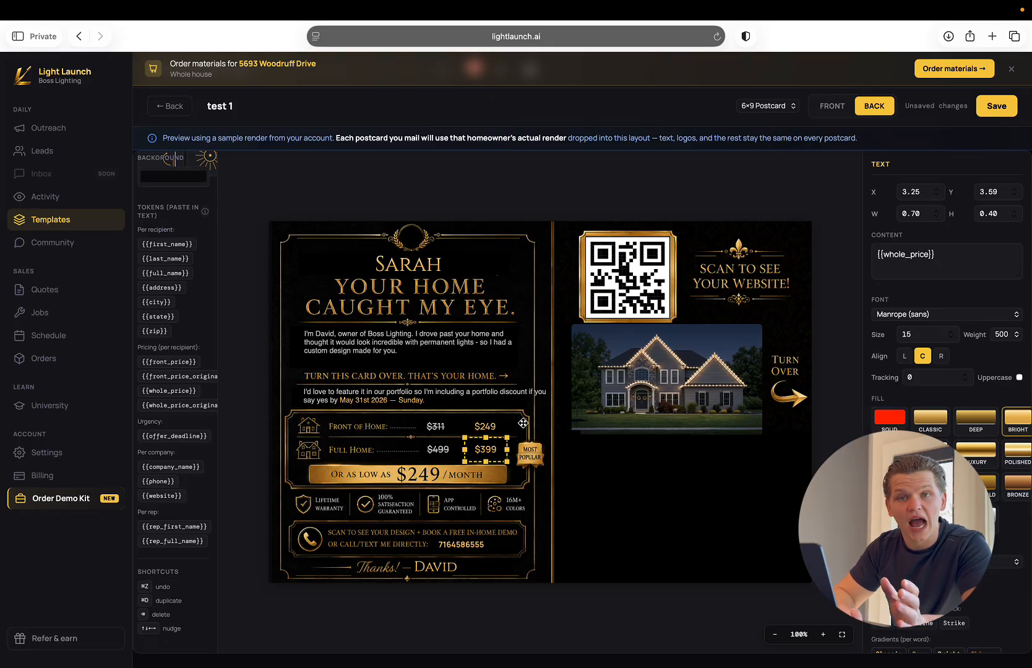
{"action": "left_click", "coordinate": [438, 453]}
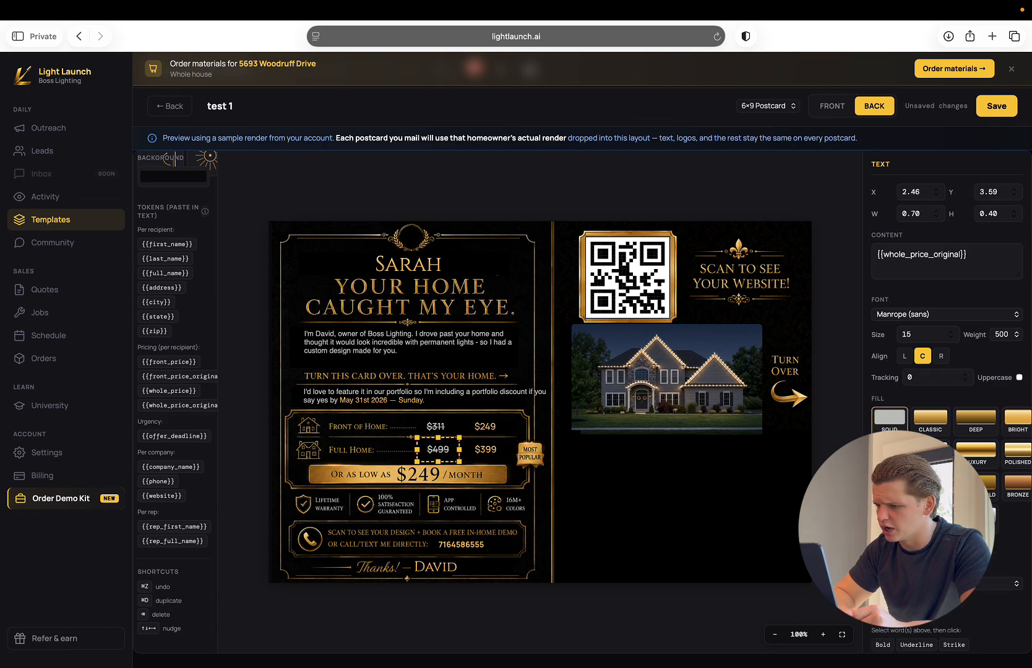
{"action": "scroll", "coordinate": [947, 371], "scroll_direction": "down", "scroll_amount": 8}
{"action": "scroll", "coordinate": [947, 372], "scroll_direction": "up", "scroll_amount": 8}
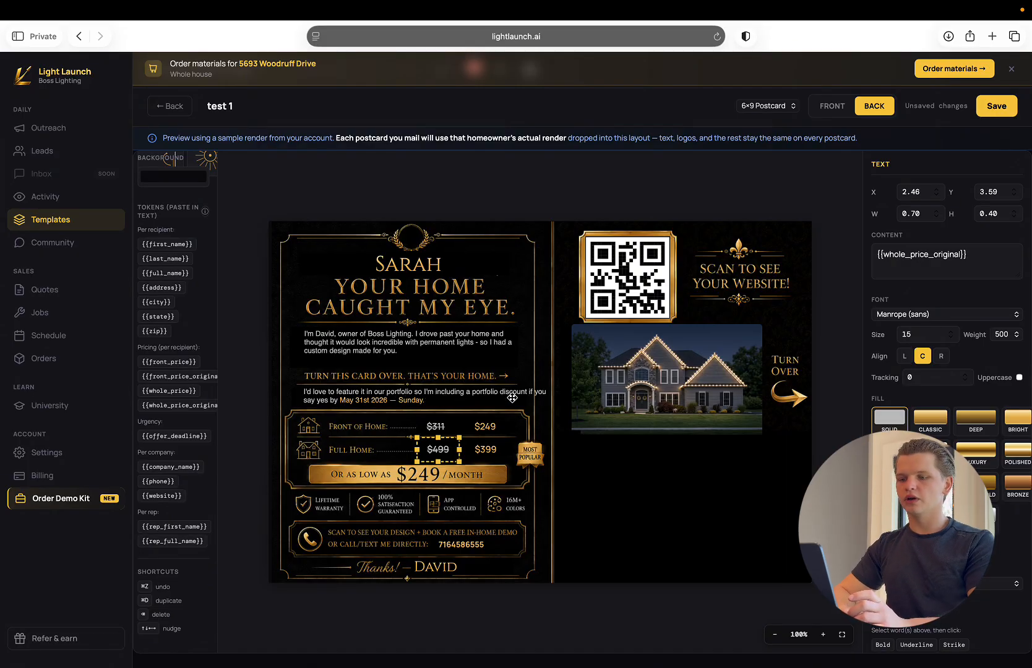
Examine the portfolio discount sentence's content, including the offer deadline token and its gold-bright formatting tags.
{"action": "left_click", "coordinate": [404, 403]}
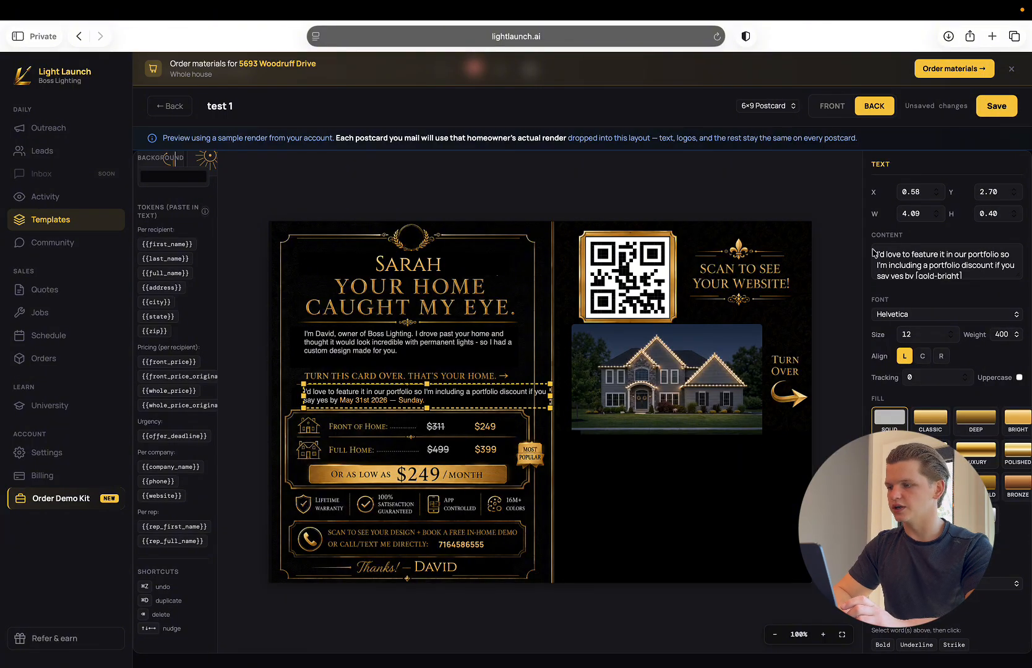
{"action": "scroll", "coordinate": [924, 260], "scroll_direction": "down", "scroll_amount": 2}
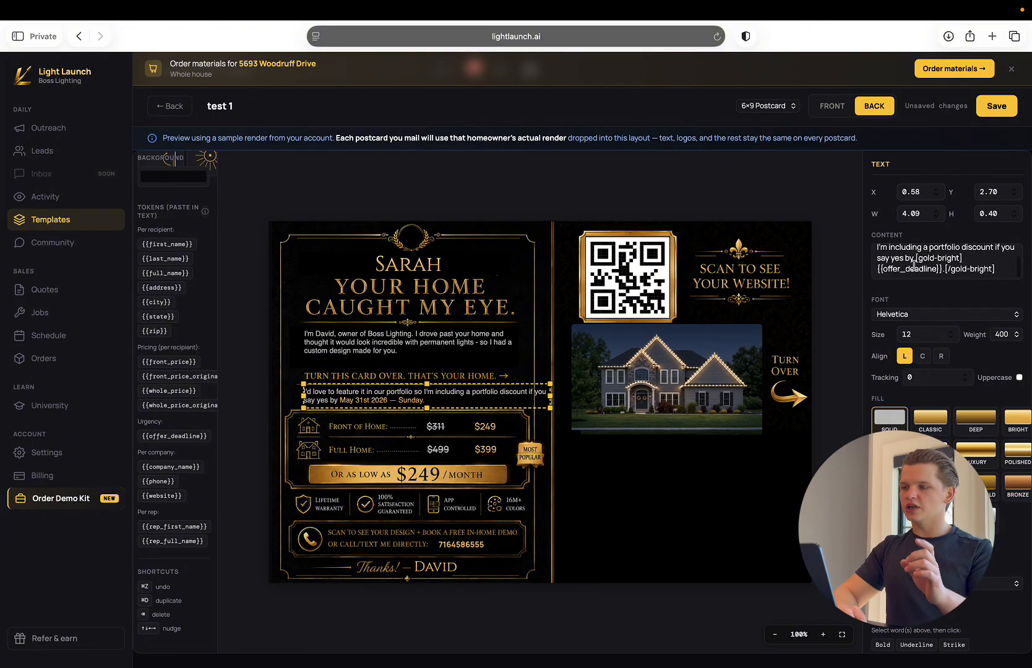
{"action": "triple_click", "coordinate": [914, 269]}
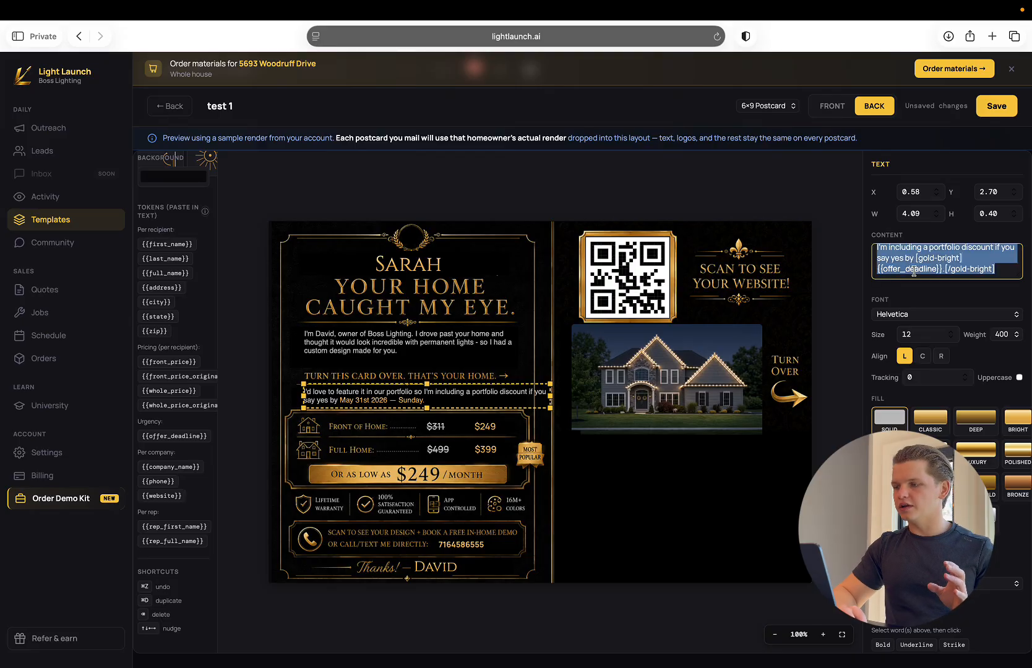
{"action": "left_click", "coordinate": [945, 269]}
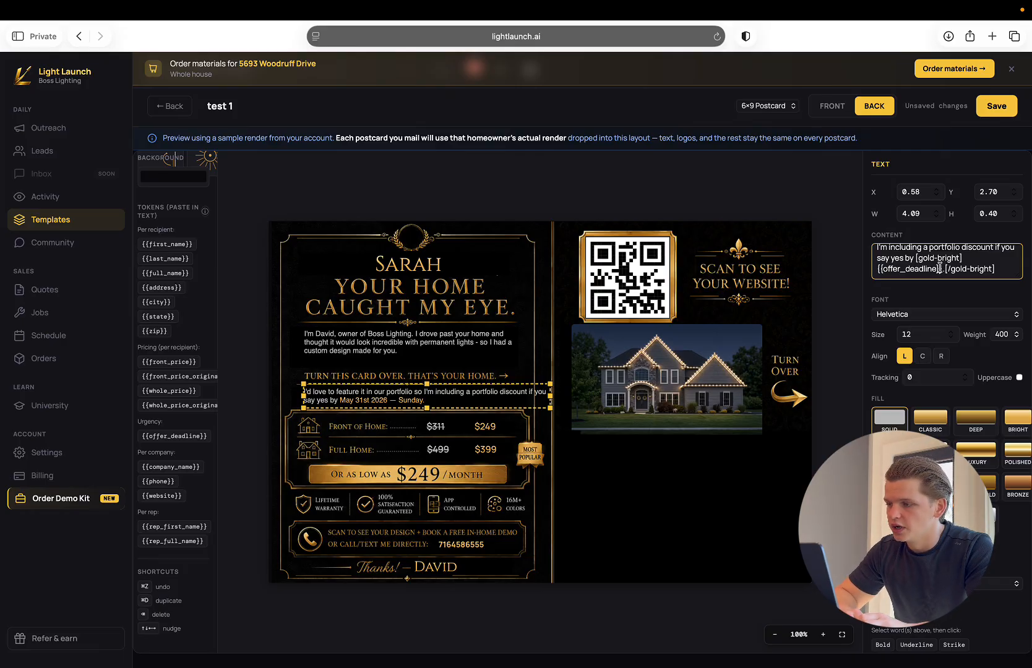
{"action": "left_click_drag", "start_coordinate": [940, 268], "coordinate": [878, 269]}
{"action": "left_click", "coordinate": [897, 269]}
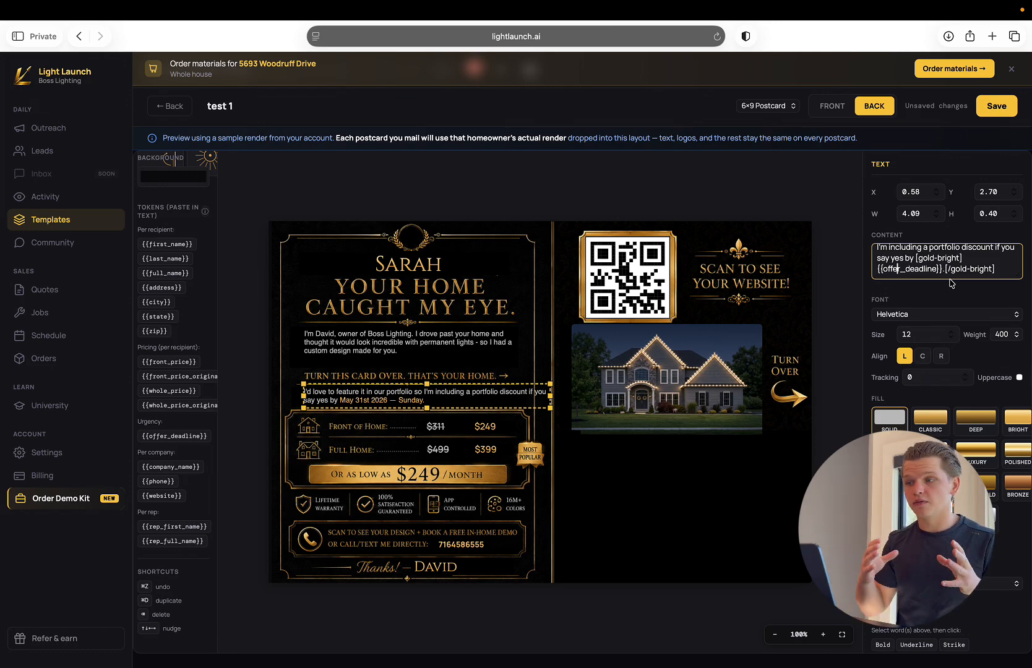
{"action": "left_click_drag", "start_coordinate": [942, 268], "coordinate": [880, 269]}
{"action": "left_click", "coordinate": [883, 271]}
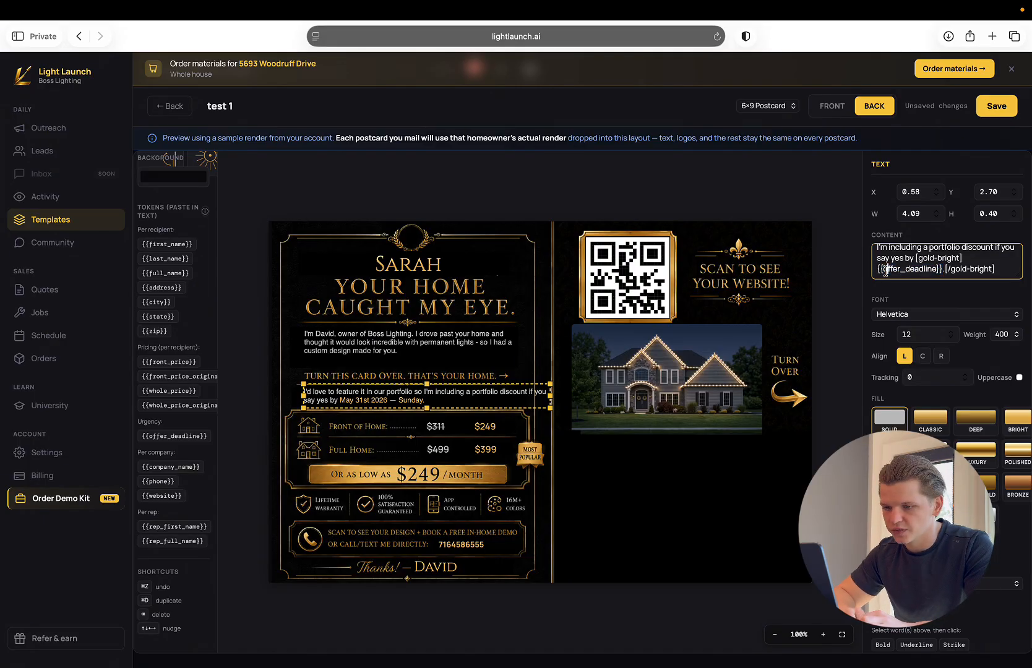
Review the per-company tokens and inspect the content of the phone number text on the back.
{"action": "scroll", "coordinate": [166, 460], "scroll_direction": "down", "scroll_amount": 1}
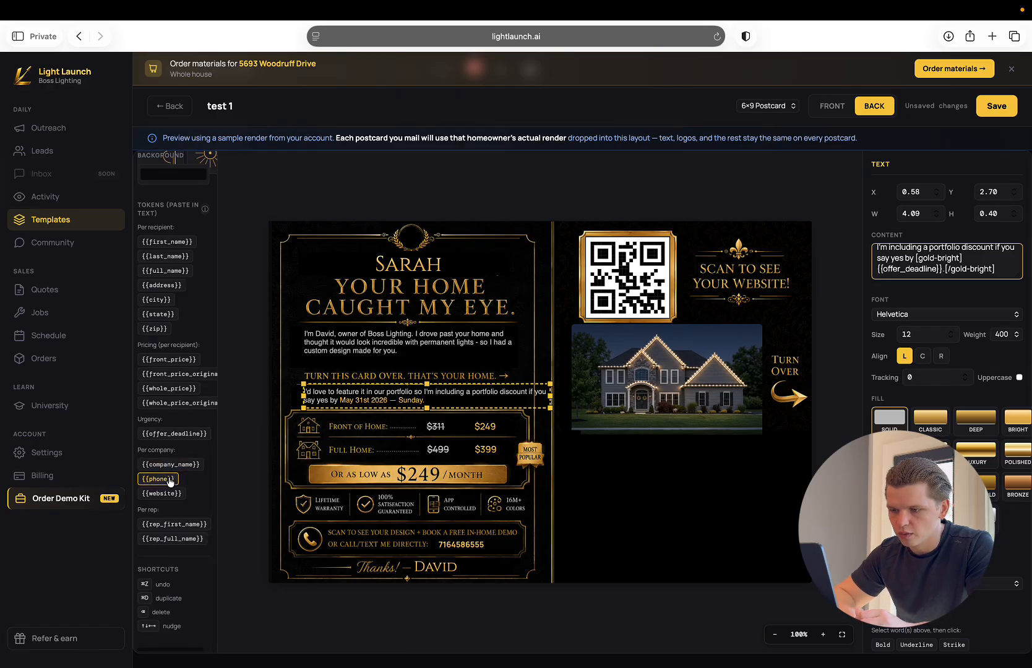
{"action": "left_click", "coordinate": [468, 545]}
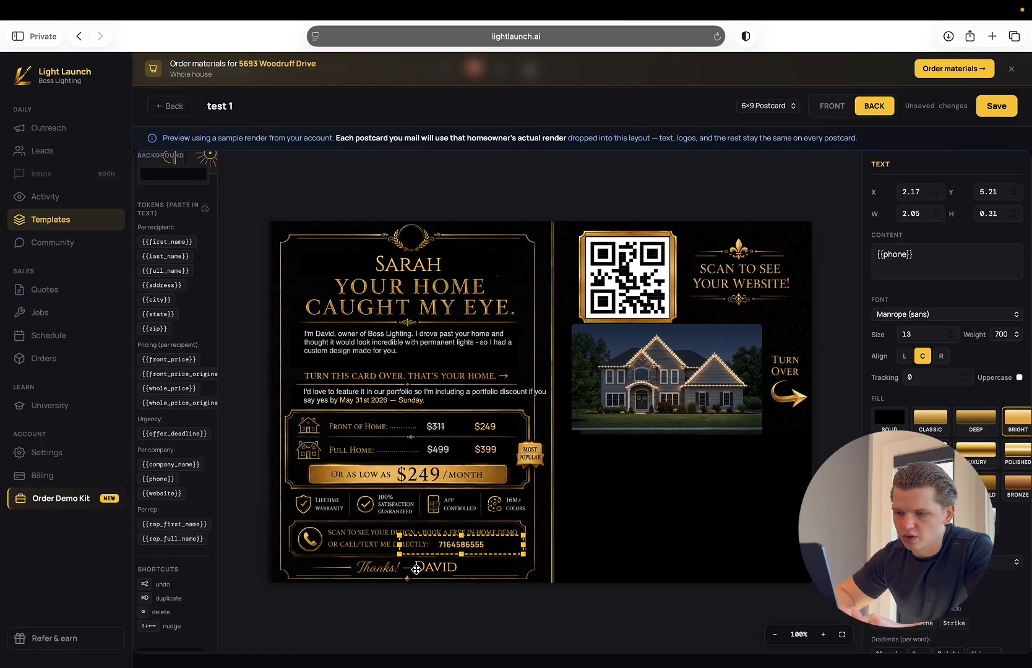
Inspect the content of the signature name on the back, including its rep first name token.
{"action": "left_click", "coordinate": [426, 576]}
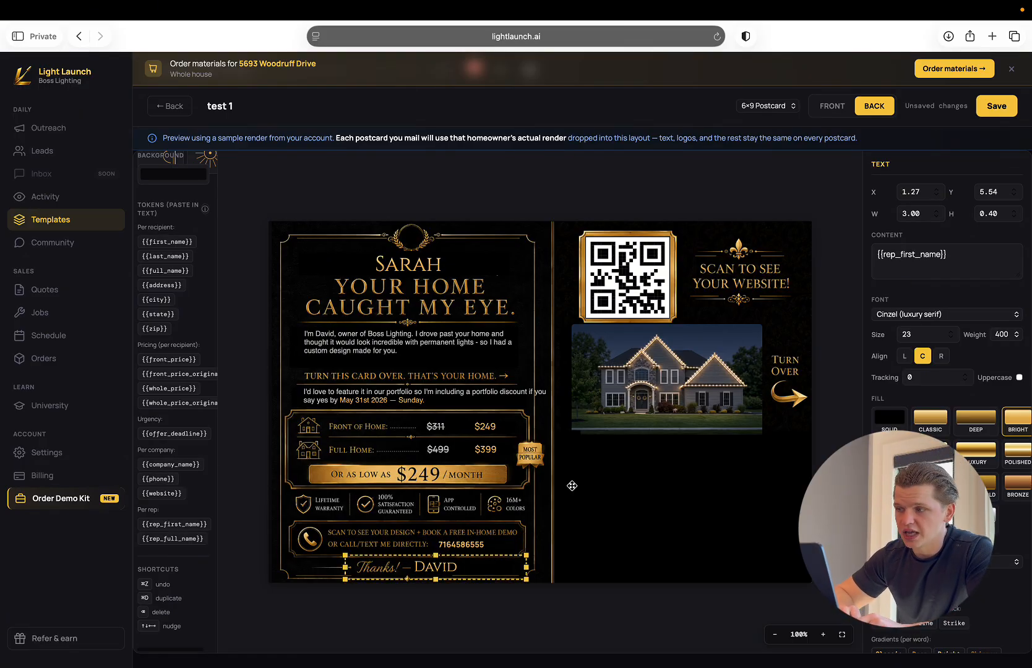
{"action": "double_click", "coordinate": [938, 254]}
{"action": "triple_click", "coordinate": [938, 254]}
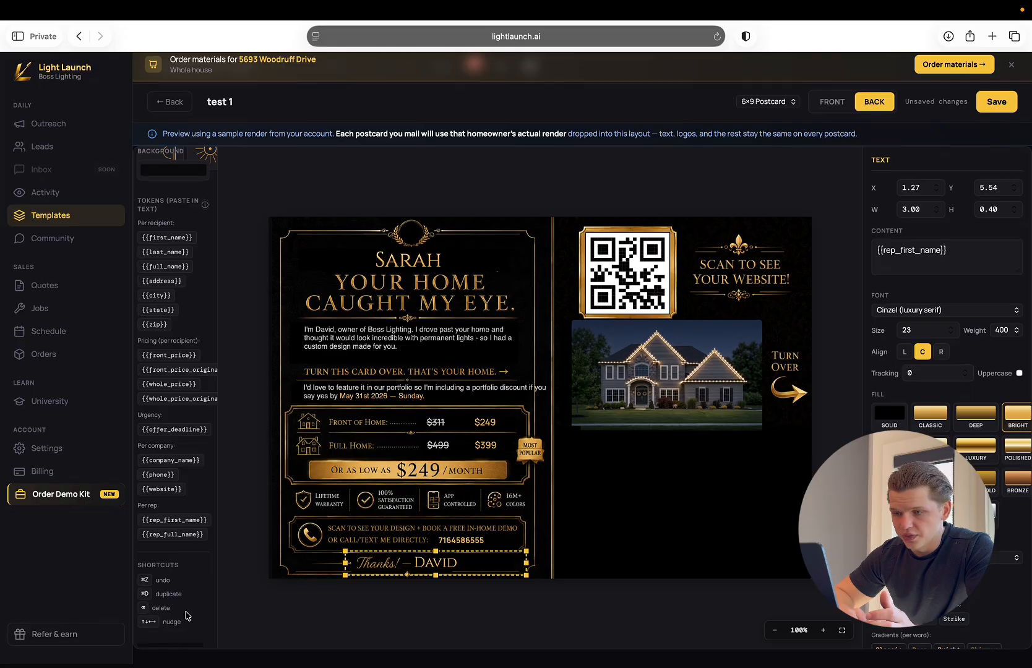
Inspect the existing QR code, then try placing a second QR code placeholder over the house render and delete it.
{"action": "scroll", "coordinate": [187, 578], "scroll_direction": "up", "scroll_amount": 4}
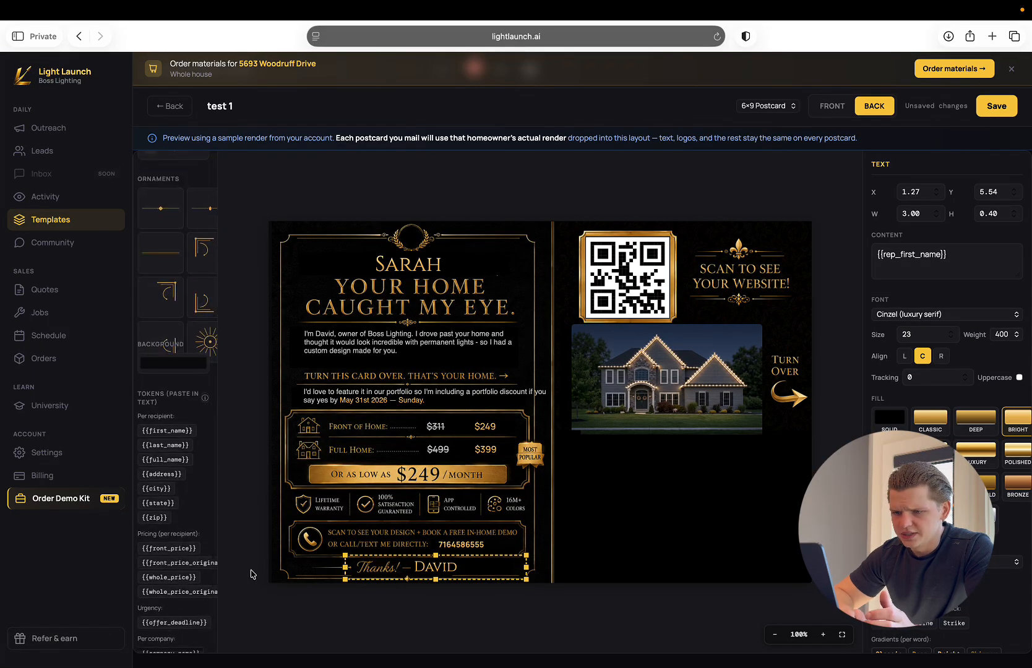
{"action": "scroll", "coordinate": [203, 525], "scroll_direction": "up", "scroll_amount": 5}
{"action": "left_click", "coordinate": [639, 288]}
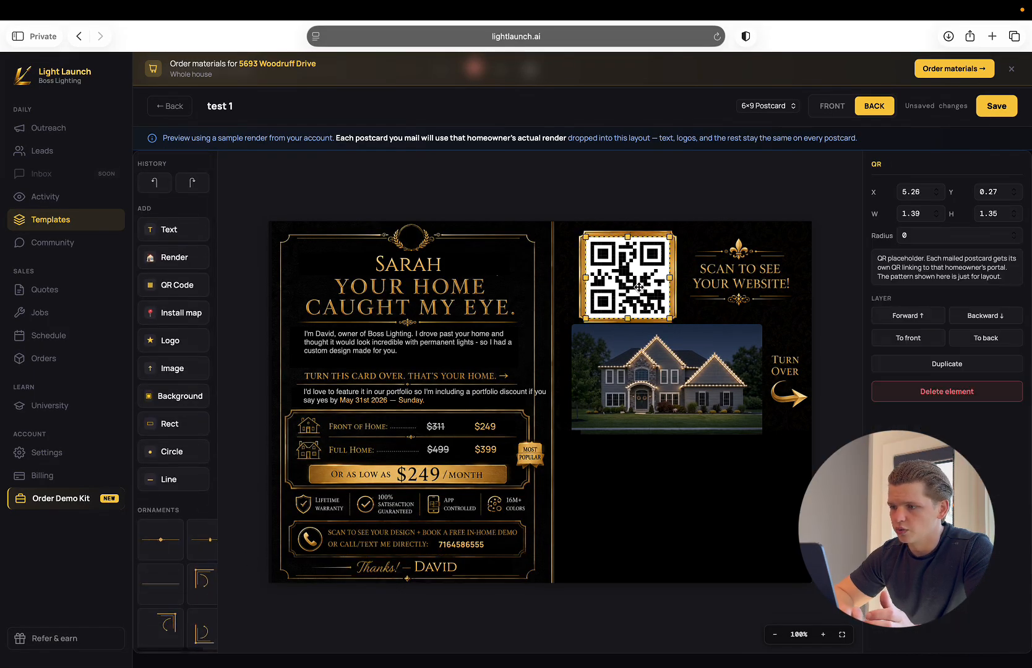
{"action": "left_click", "coordinate": [190, 291]}
{"action": "left_click_drag", "start_coordinate": [540, 397], "coordinate": [605, 405]}
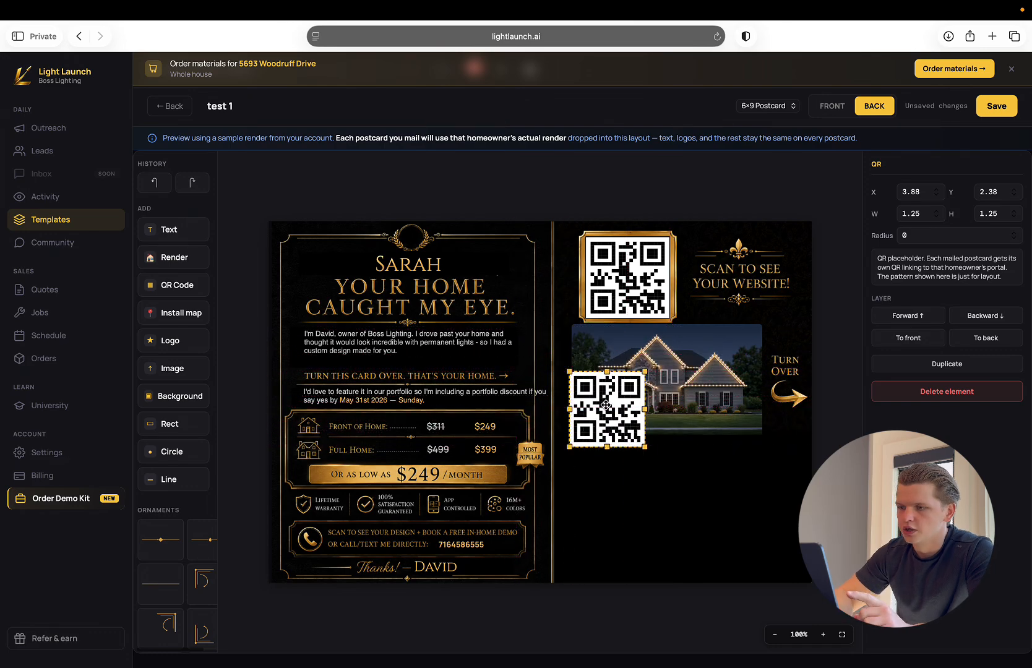
{"action": "key", "text": "Delete"}
Compare the element settings of the framed QR code and the house render on the back.
{"action": "left_click", "coordinate": [647, 254]}
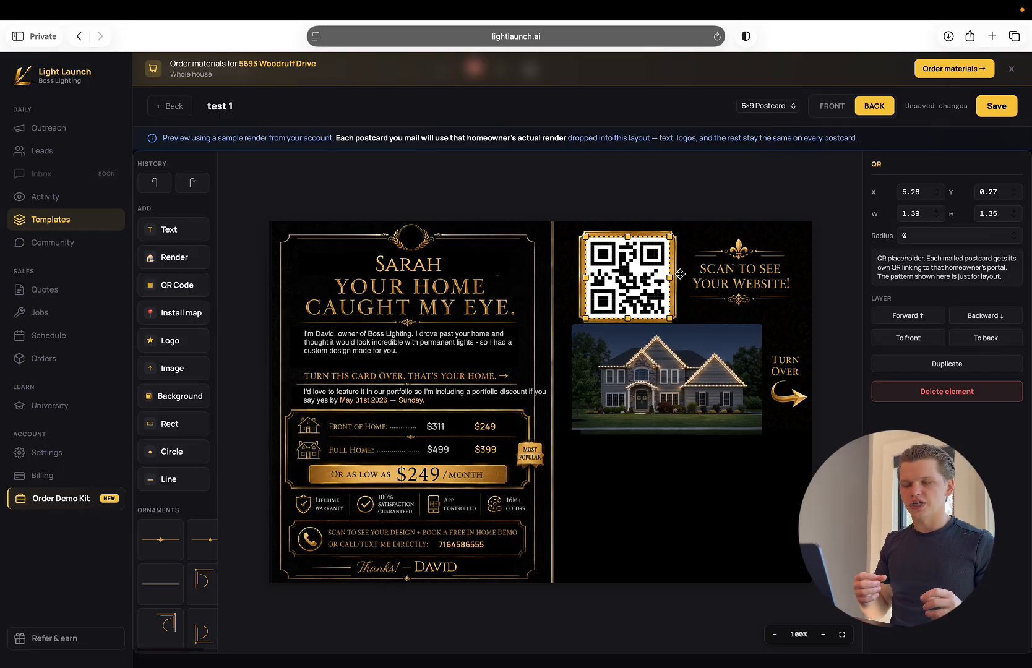
{"action": "left_click", "coordinate": [641, 369]}
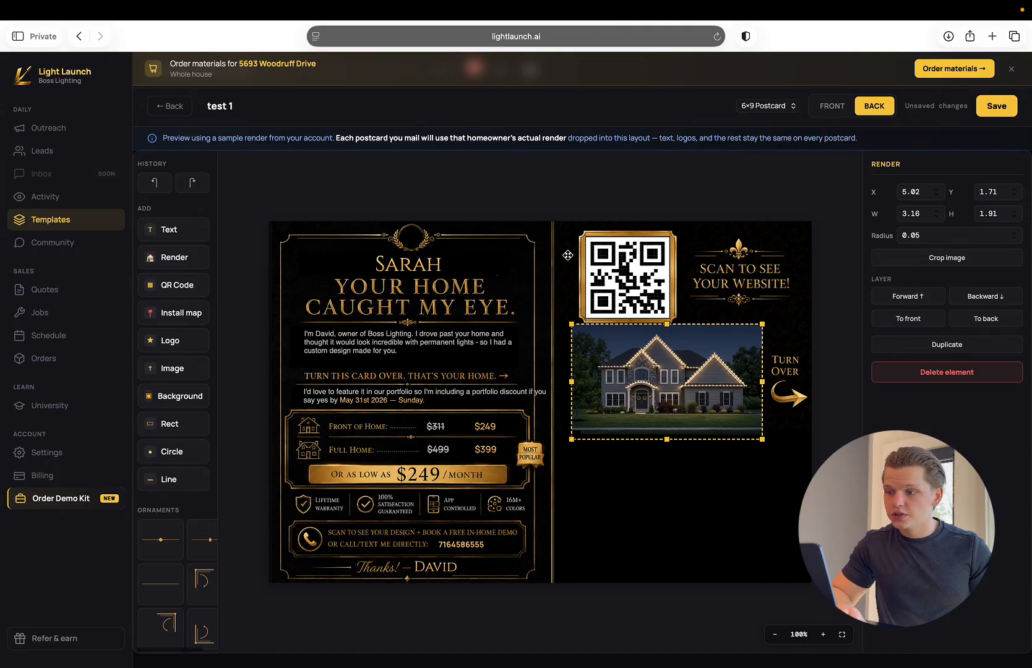
{"action": "left_click", "coordinate": [607, 266]}
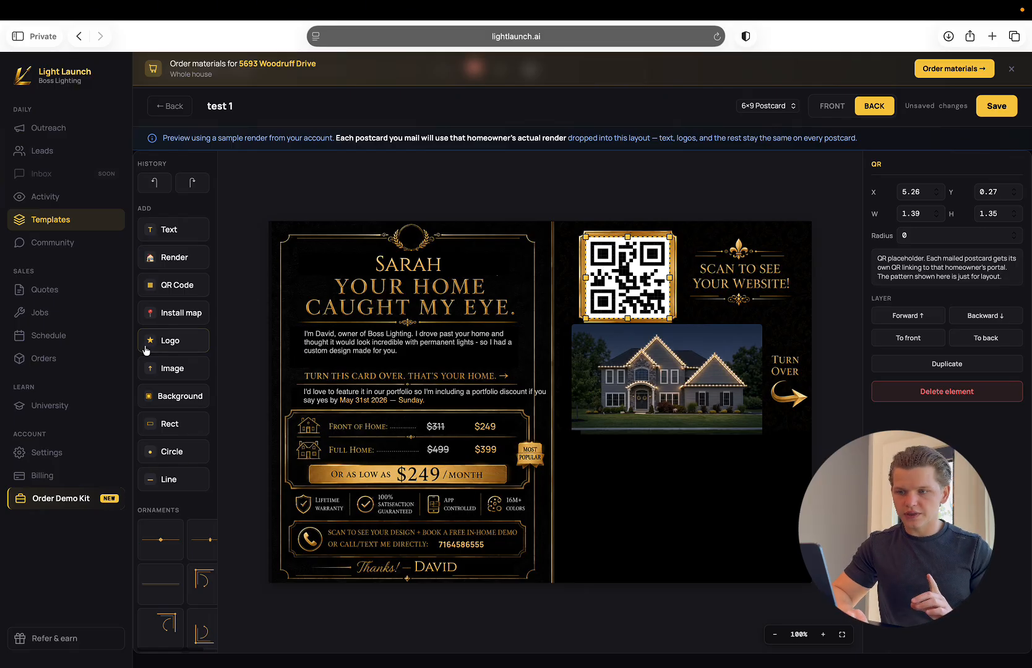
Try adding another QR code placeholder near the card's centre divider and remove it.
{"action": "left_click", "coordinate": [184, 285]}
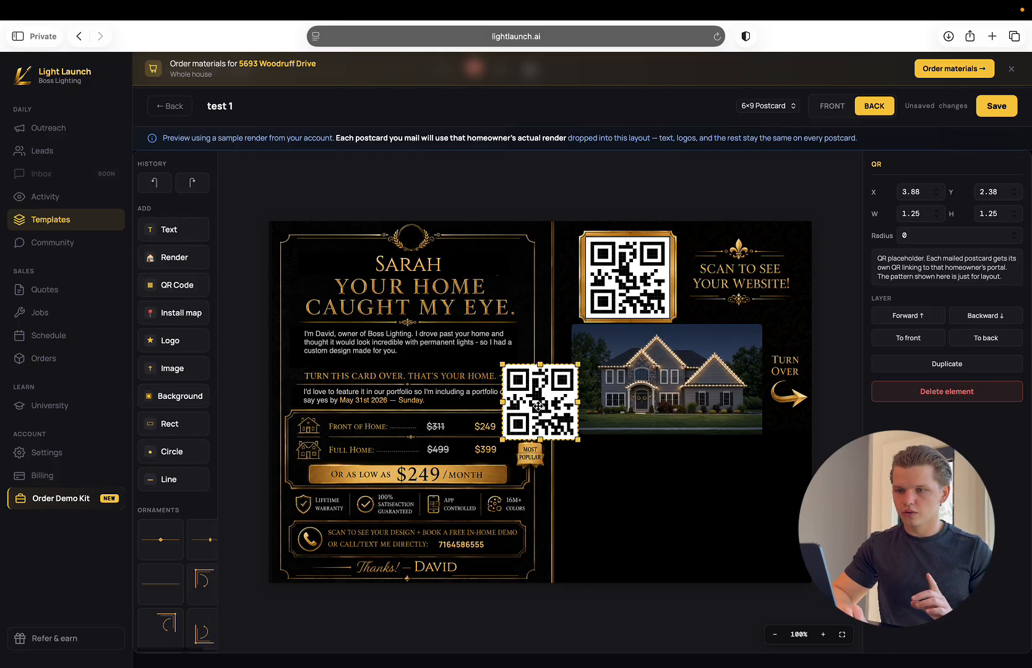
{"action": "left_click_drag", "start_coordinate": [540, 407], "coordinate": [562, 405]}
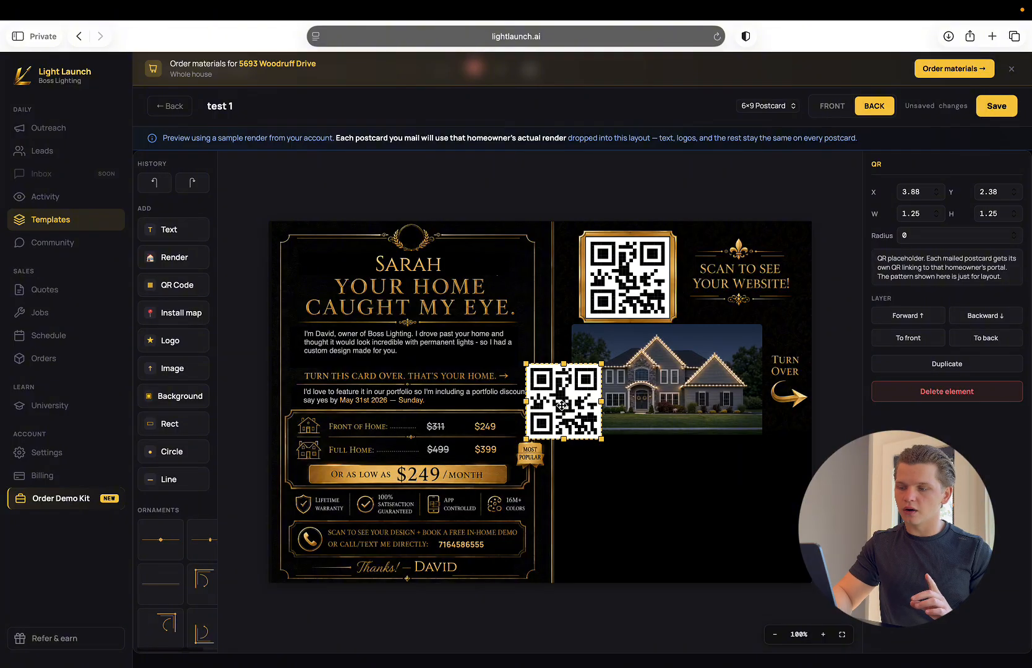
{"action": "key", "text": "BackSpace"}
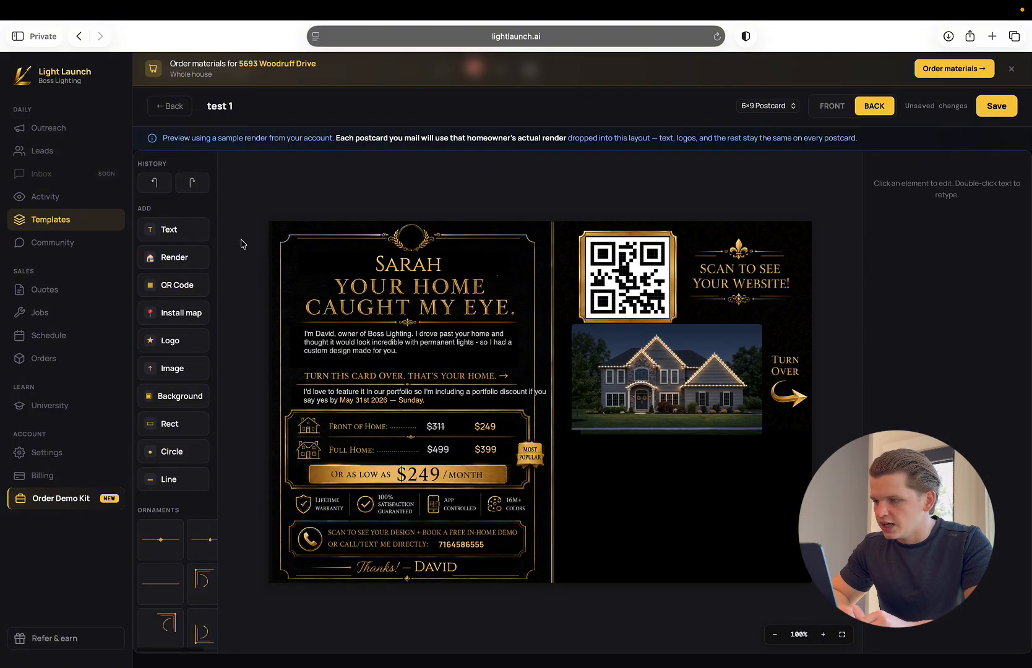
Inspect the existing house render, try placing an additional render over the back's headline, and delete the added one.
{"action": "left_click", "coordinate": [696, 387]}
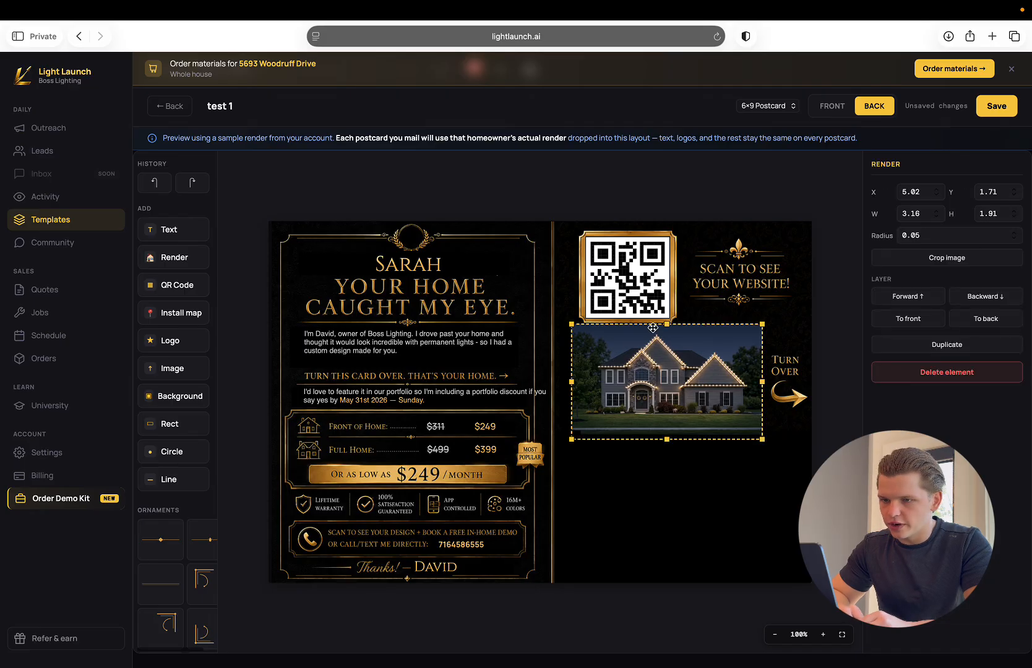
{"action": "left_click", "coordinate": [188, 263]}
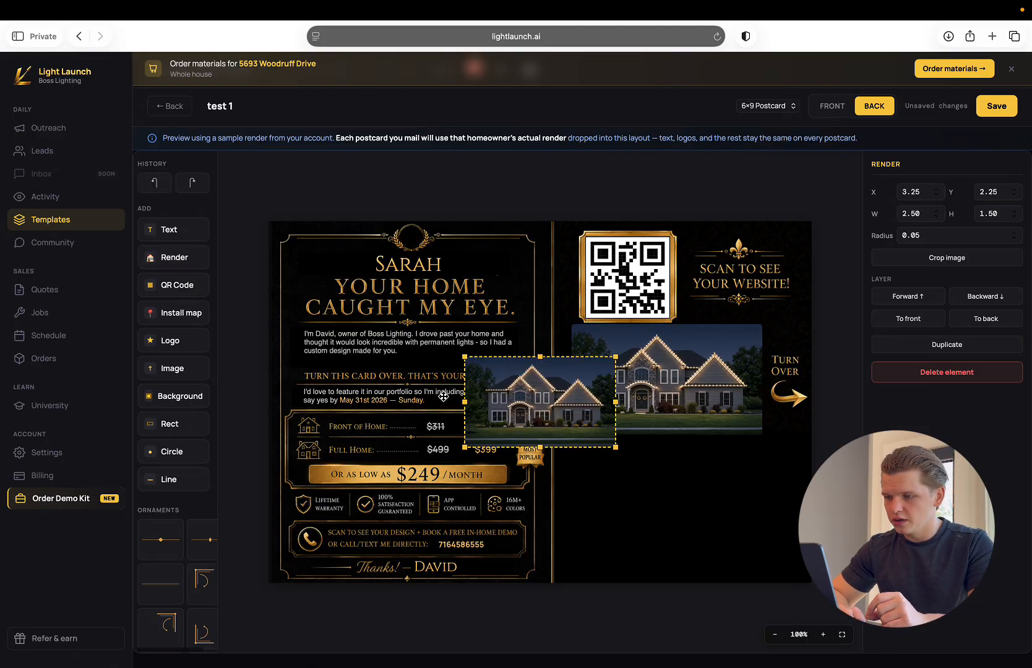
{"action": "left_click_drag", "start_coordinate": [534, 388], "coordinate": [412, 289]}
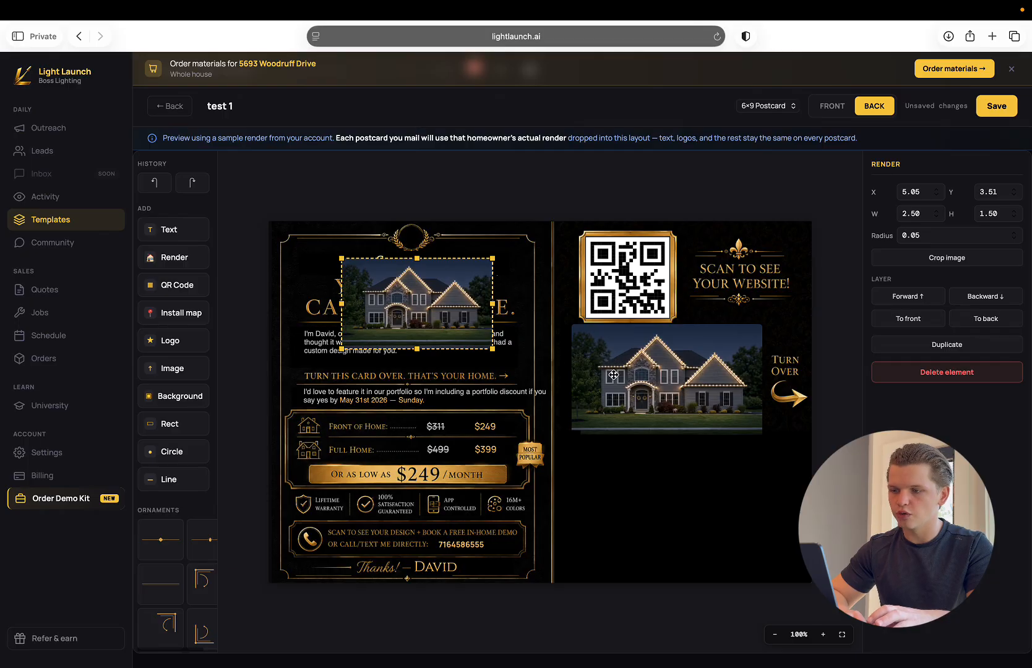
{"action": "key", "text": "Delete"}
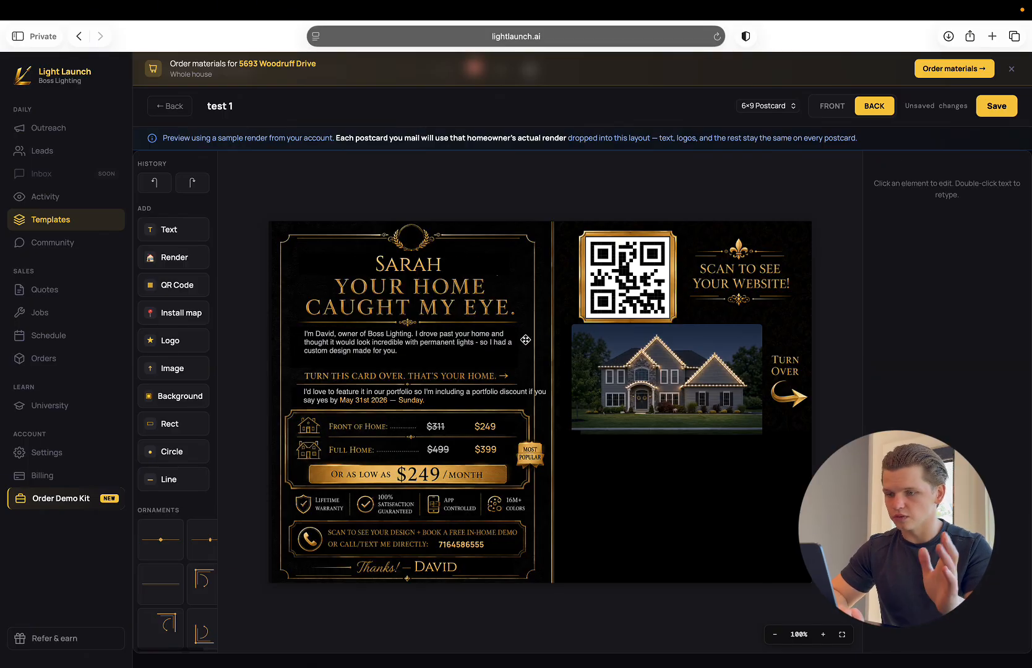
Try adding a logo placeholder over the Front of Home and Full Home prices and delete it.
{"action": "left_click", "coordinate": [197, 345]}
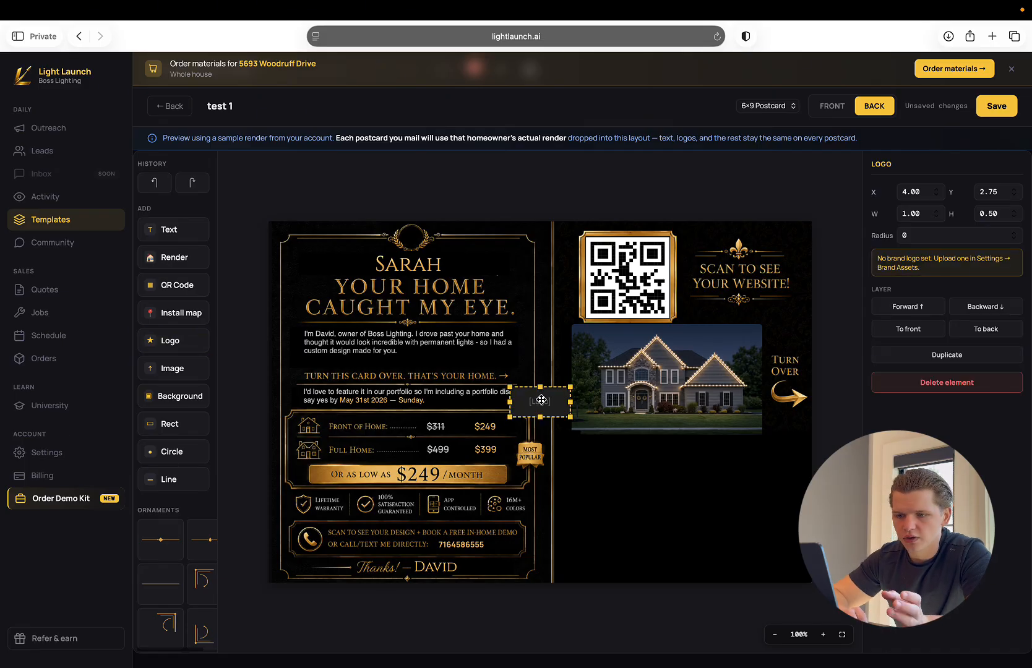
{"action": "left_click_drag", "start_coordinate": [541, 400], "coordinate": [476, 441]}
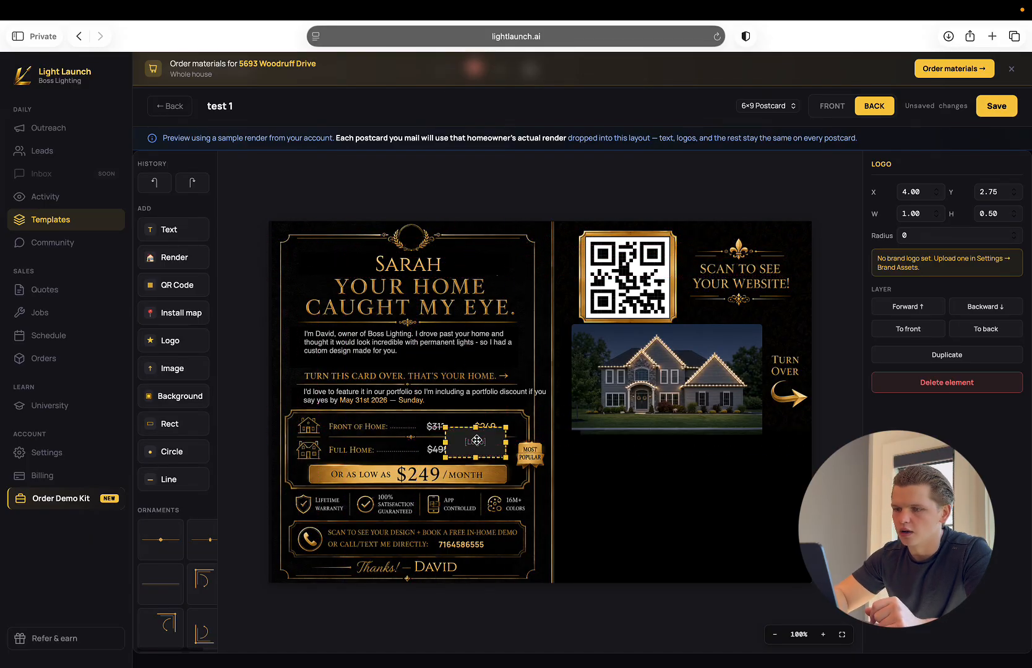
{"action": "key", "text": "Delete"}
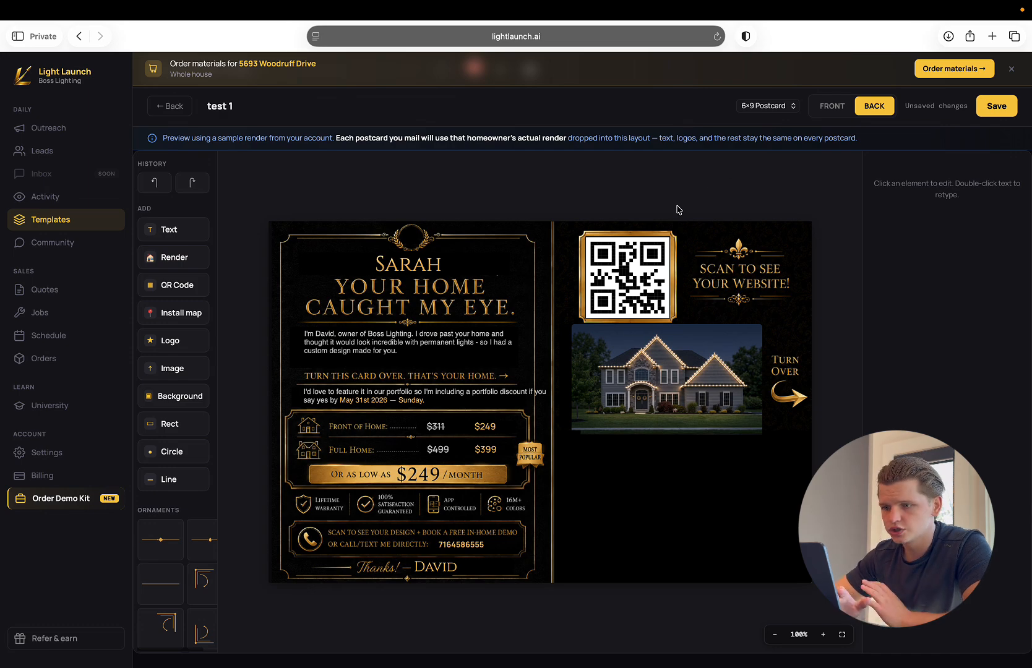
Return to the postcard templates list, discarding the unsaved changes to test 1.
{"action": "left_click", "coordinate": [173, 105]}
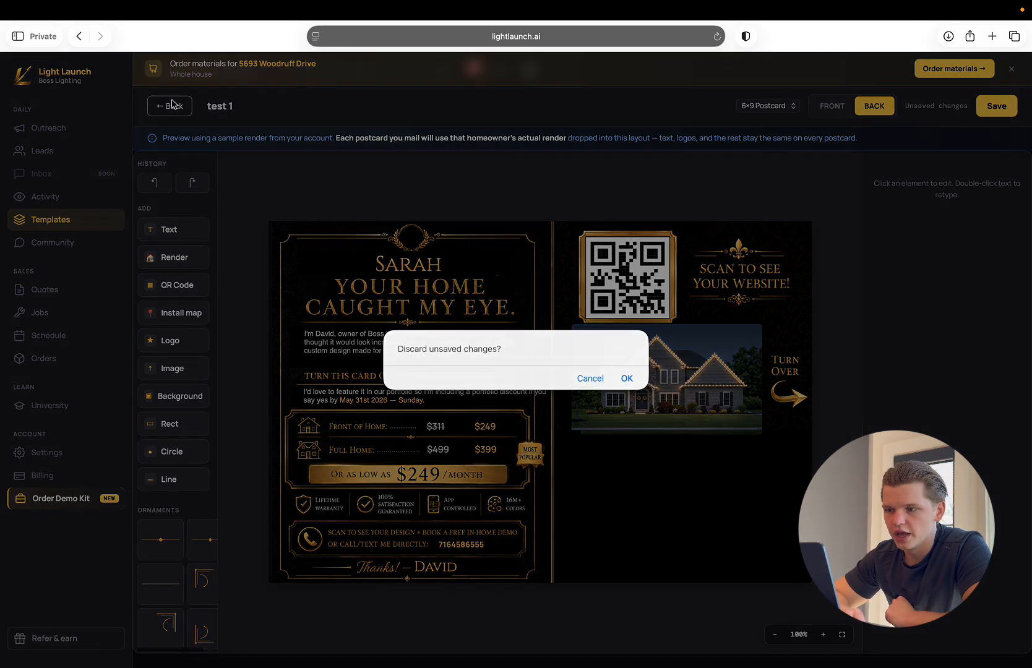
{"action": "left_click", "coordinate": [625, 379]}
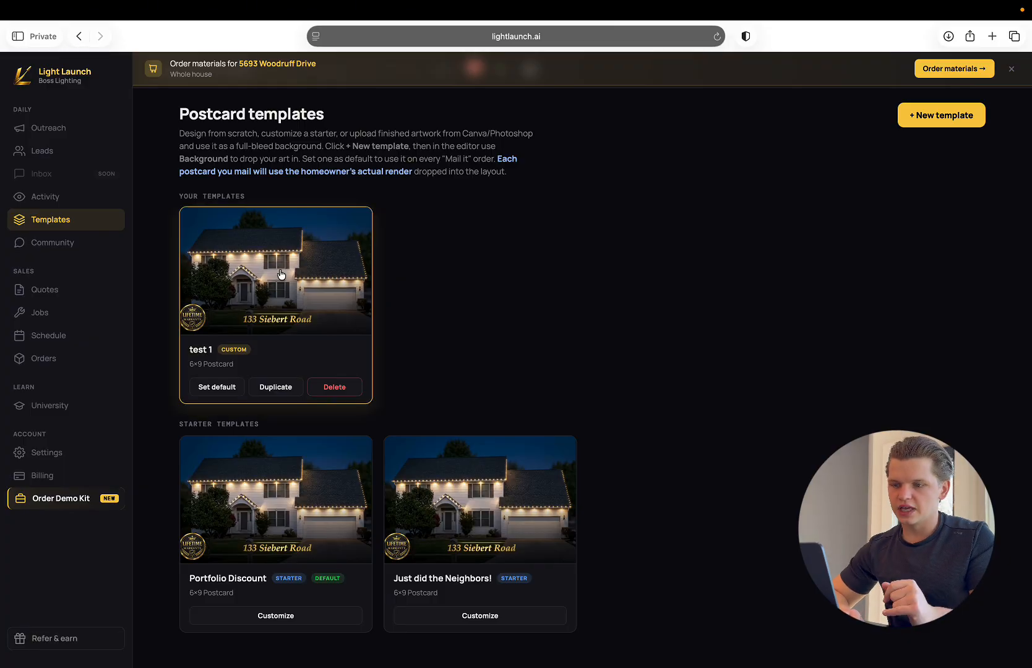
Create a custom template named "test 2" from the Just did the Neighbors! starter.
{"action": "scroll", "coordinate": [382, 406], "scroll_direction": "down", "scroll_amount": 1}
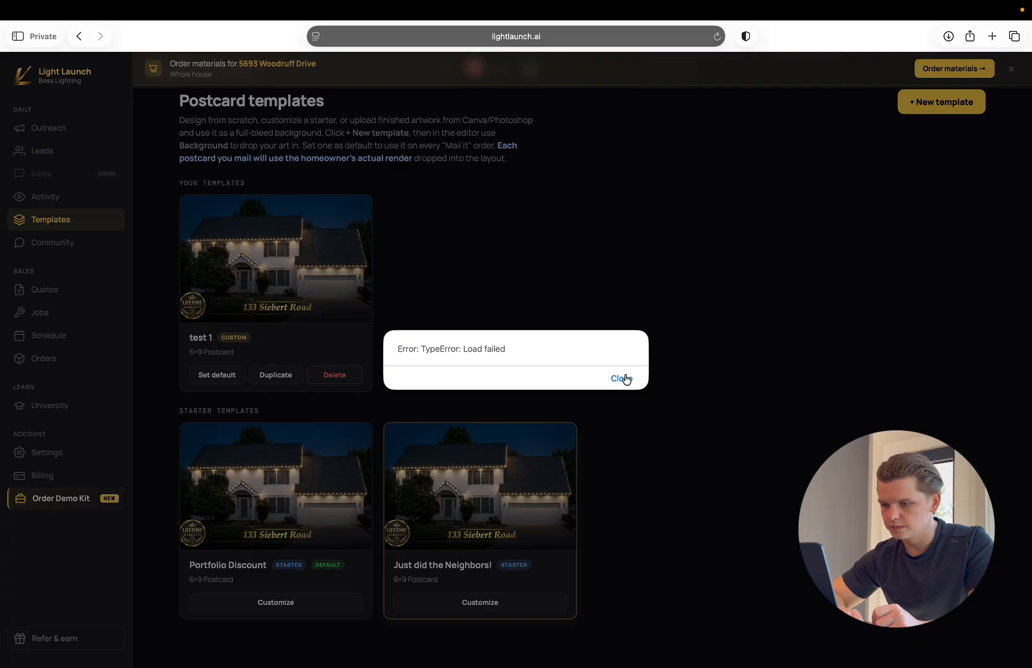
{"action": "left_click", "coordinate": [625, 379]}
{"action": "left_click", "coordinate": [470, 603]}
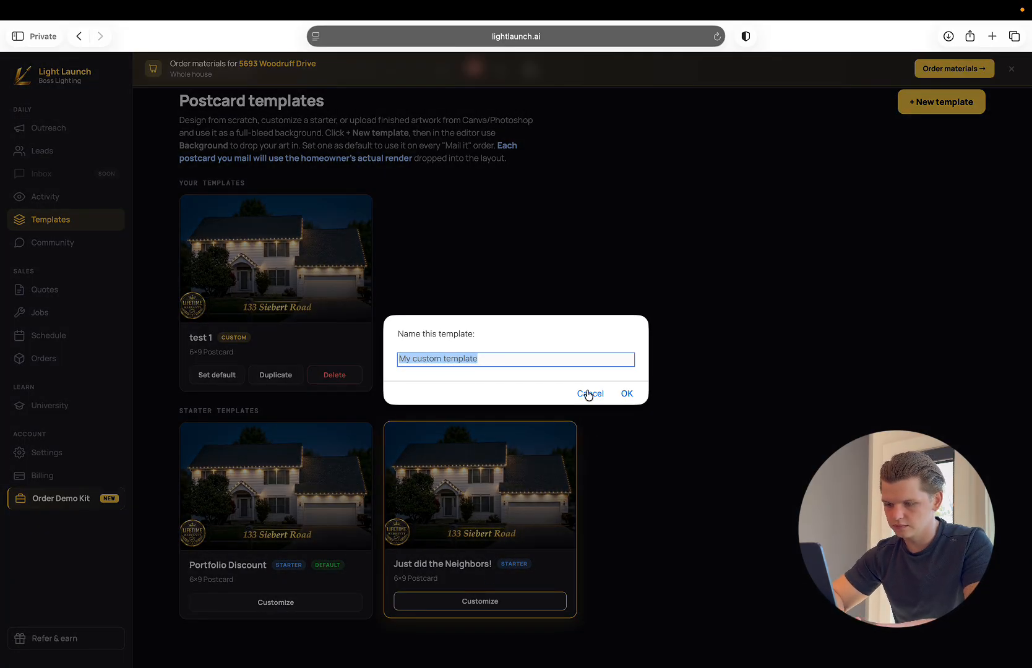
{"action": "type", "text": "test 2"}
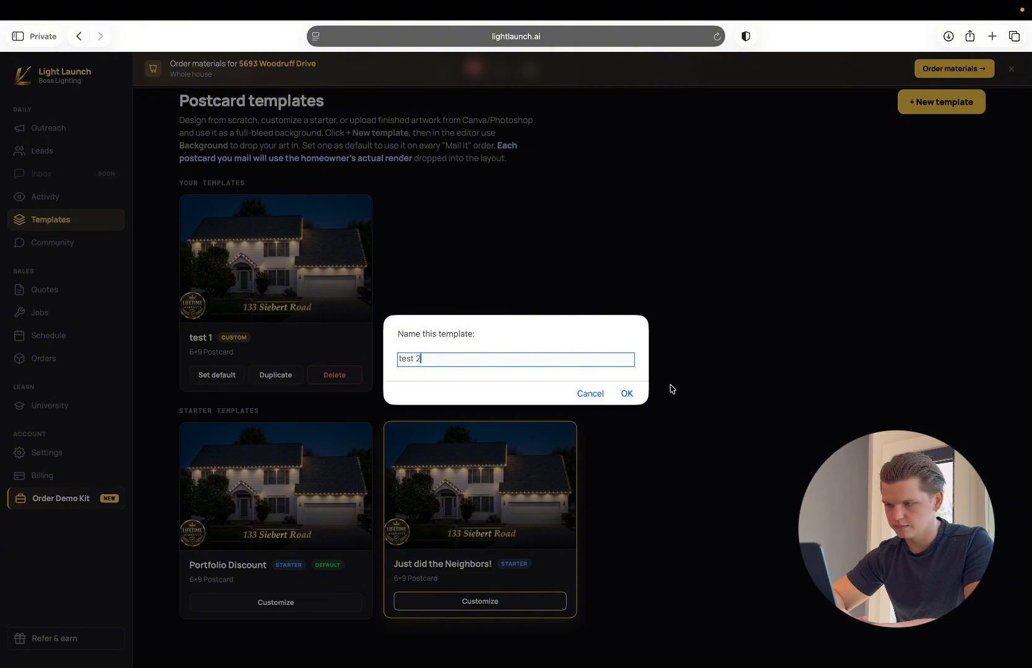
{"action": "left_click", "coordinate": [626, 393]}
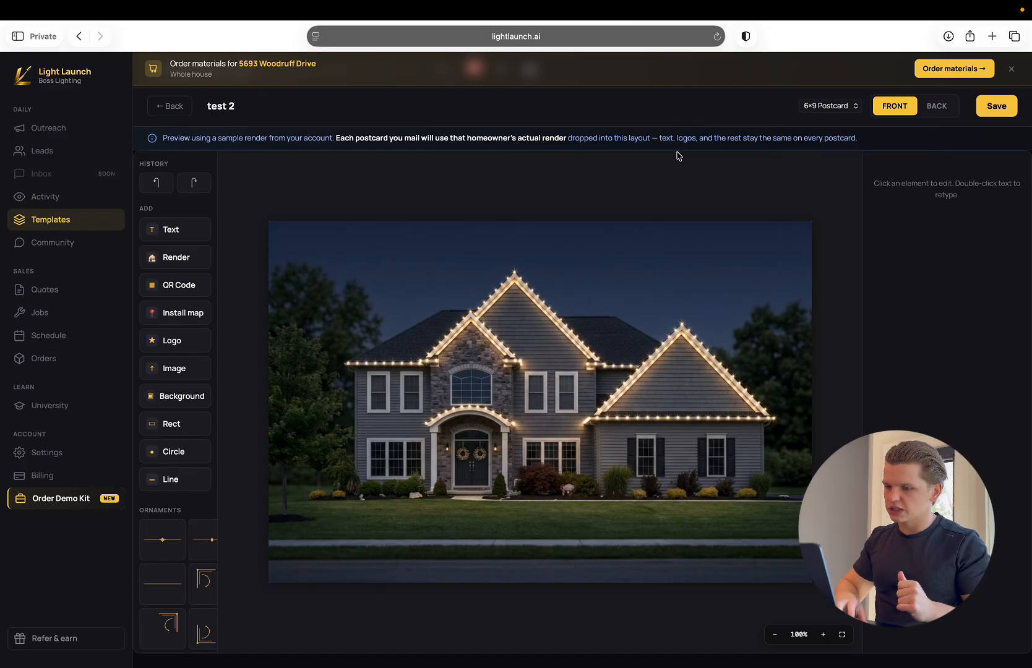
On the back of test 2, inspect the first name heading and the "Drive by" text's install address token.
{"action": "left_click", "coordinate": [938, 107]}
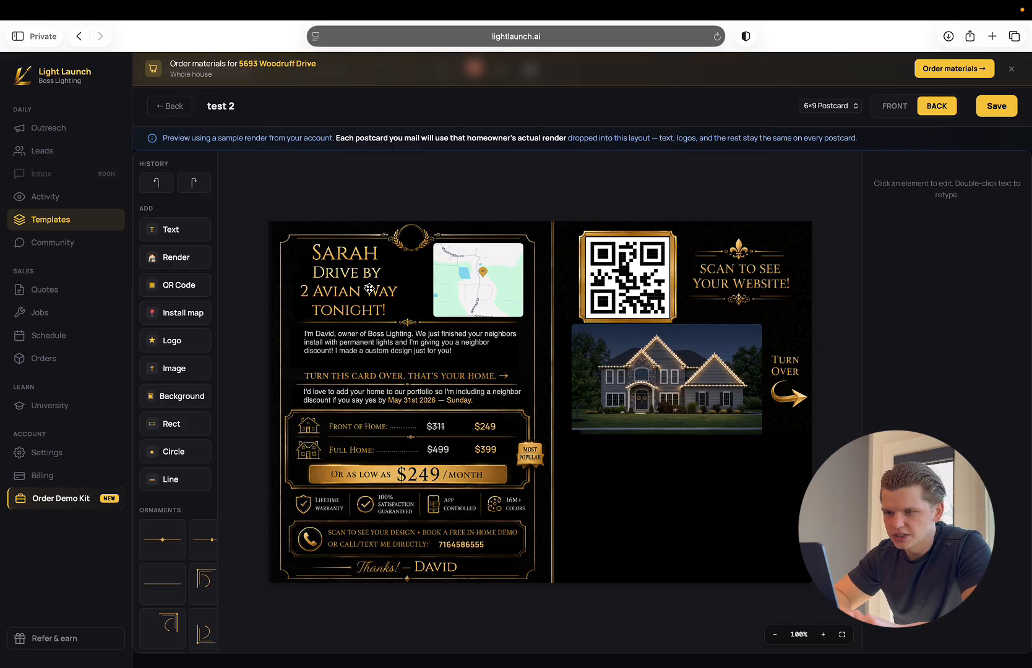
{"action": "left_click", "coordinate": [338, 251]}
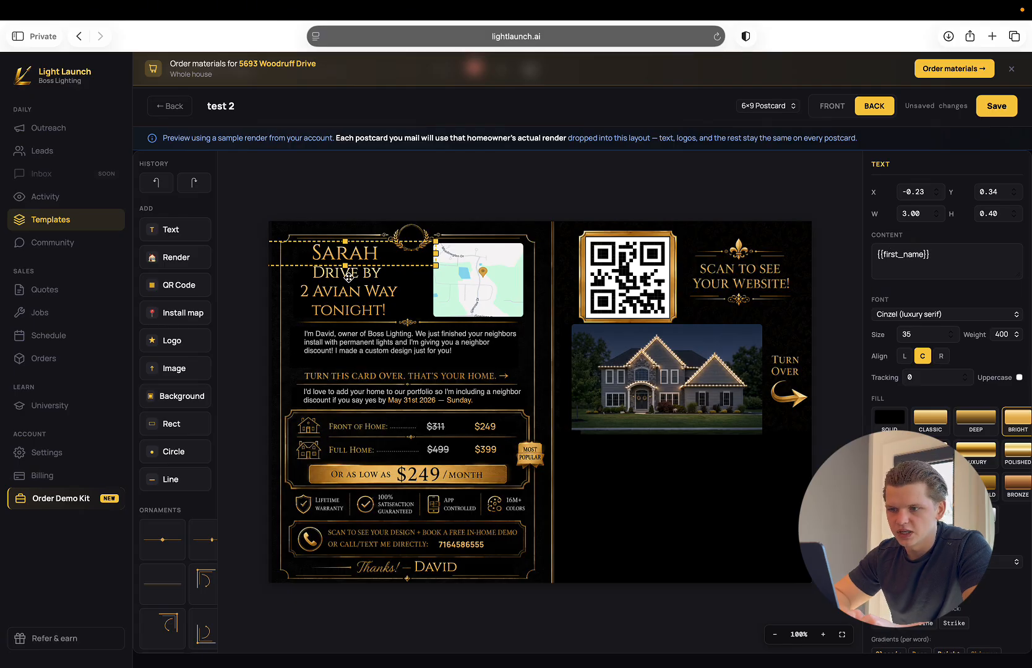
{"action": "left_click", "coordinate": [347, 284]}
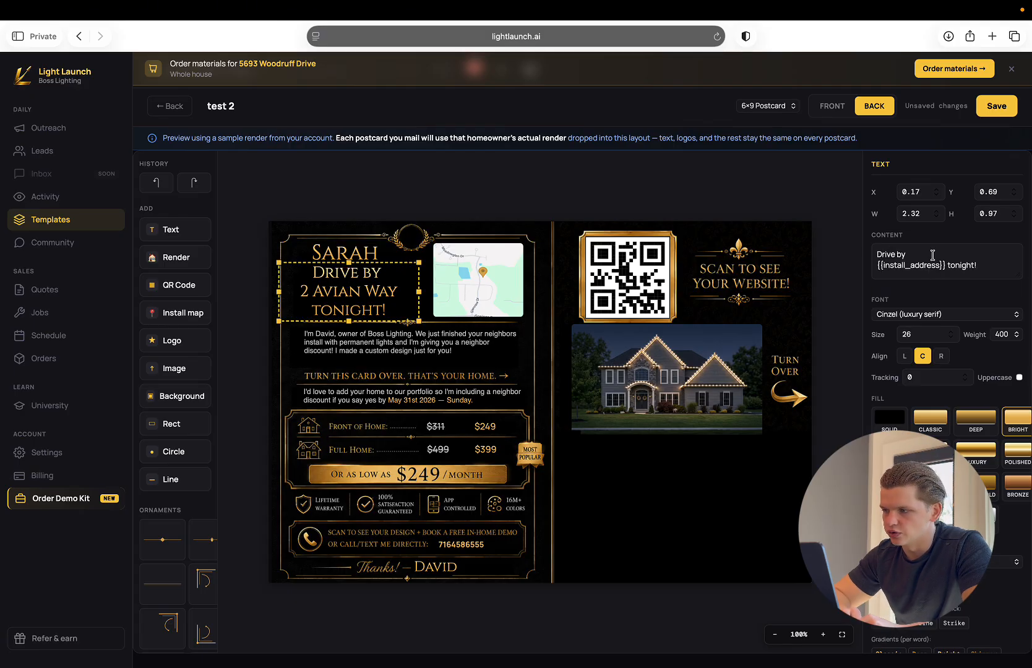
{"action": "left_click", "coordinate": [945, 265]}
{"action": "left_click_drag", "start_coordinate": [946, 264], "coordinate": [878, 263]}
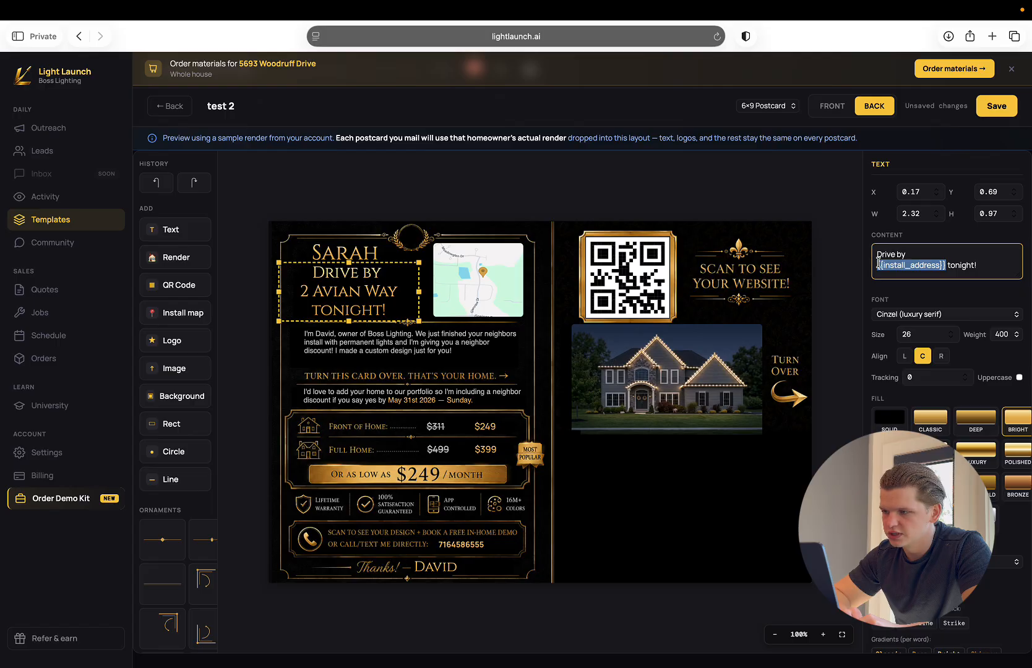
{"action": "left_click", "coordinate": [878, 263]}
Examine the install map's settings, the neighbor introduction paragraph's tokens, and the neighbor discount sentence's content.
{"action": "left_click", "coordinate": [497, 273]}
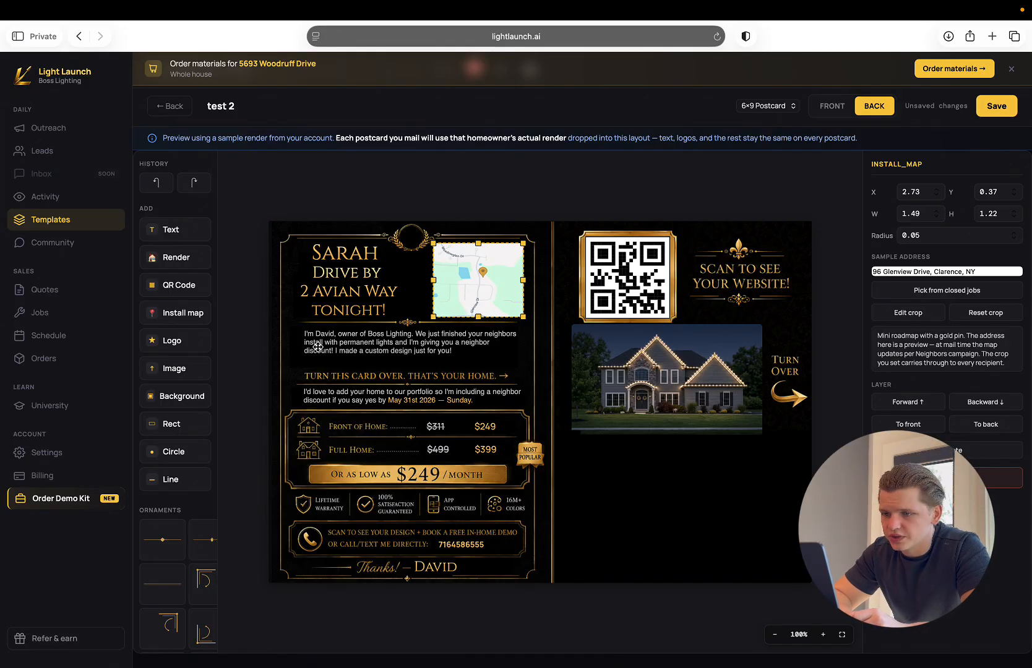
{"action": "left_click", "coordinate": [351, 337]}
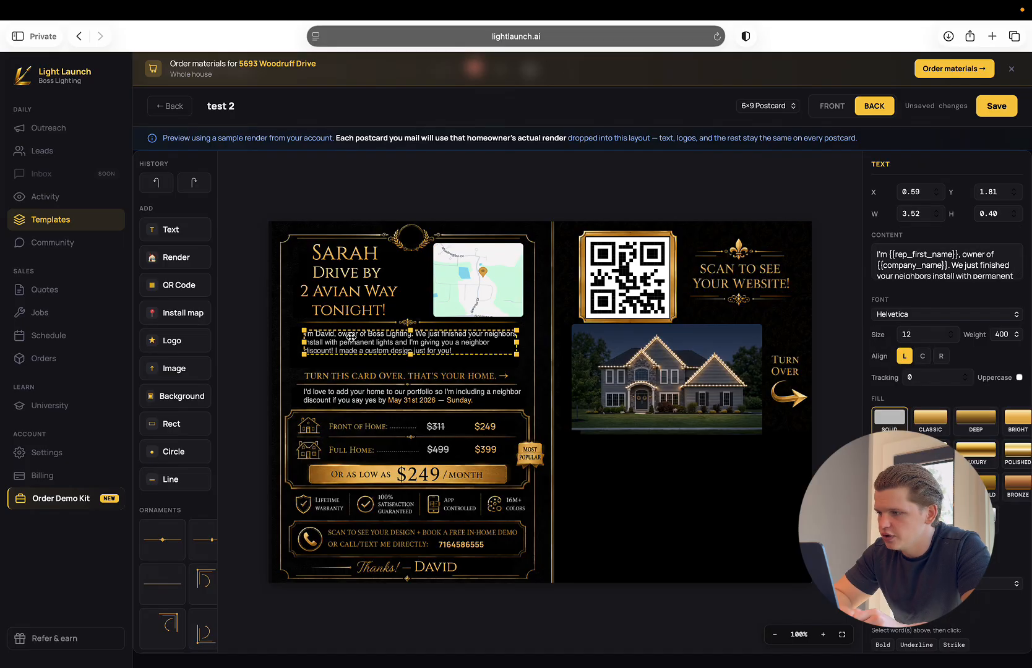
{"action": "left_click_drag", "start_coordinate": [922, 254], "coordinate": [969, 292]}
{"action": "left_click", "coordinate": [953, 257]}
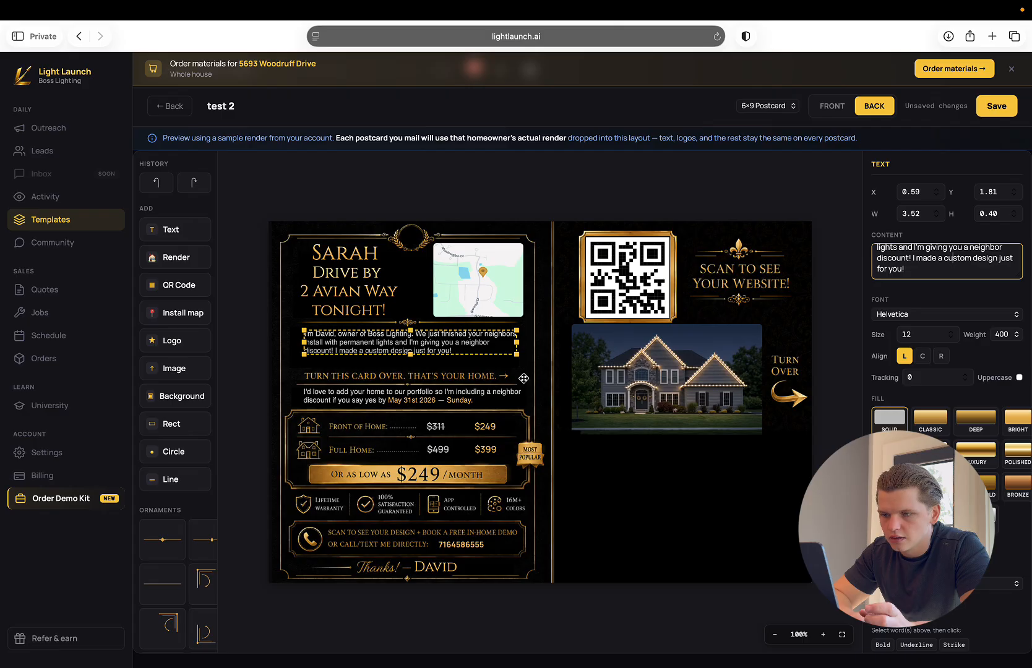
{"action": "left_click", "coordinate": [350, 429]}
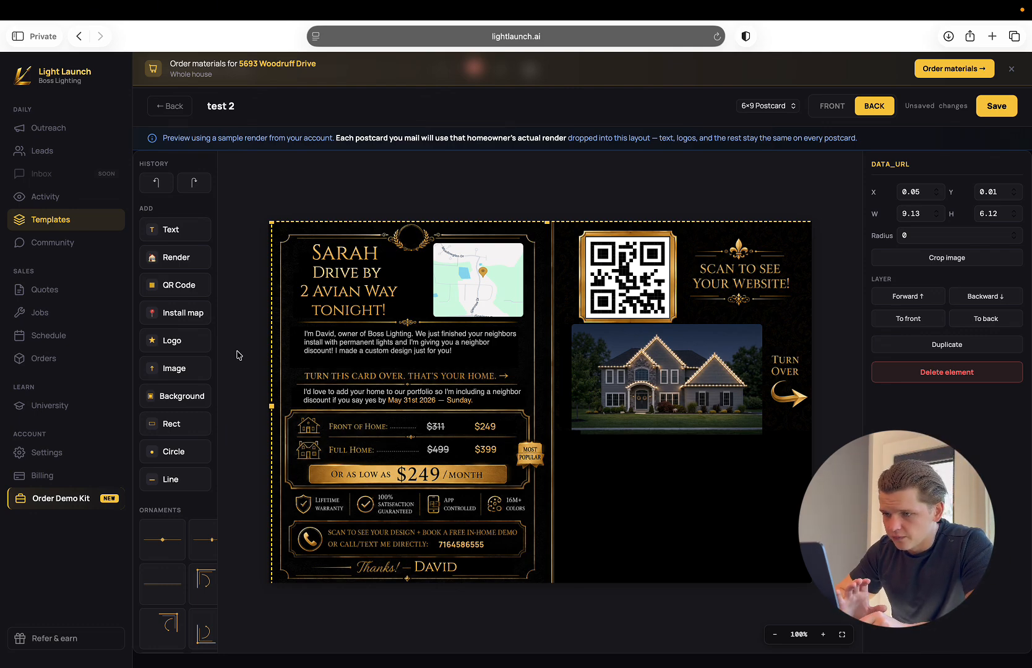
Recheck the "Drive by" text against the available token list and reopen the introduction paragraph's content.
{"action": "left_click", "coordinate": [334, 291]}
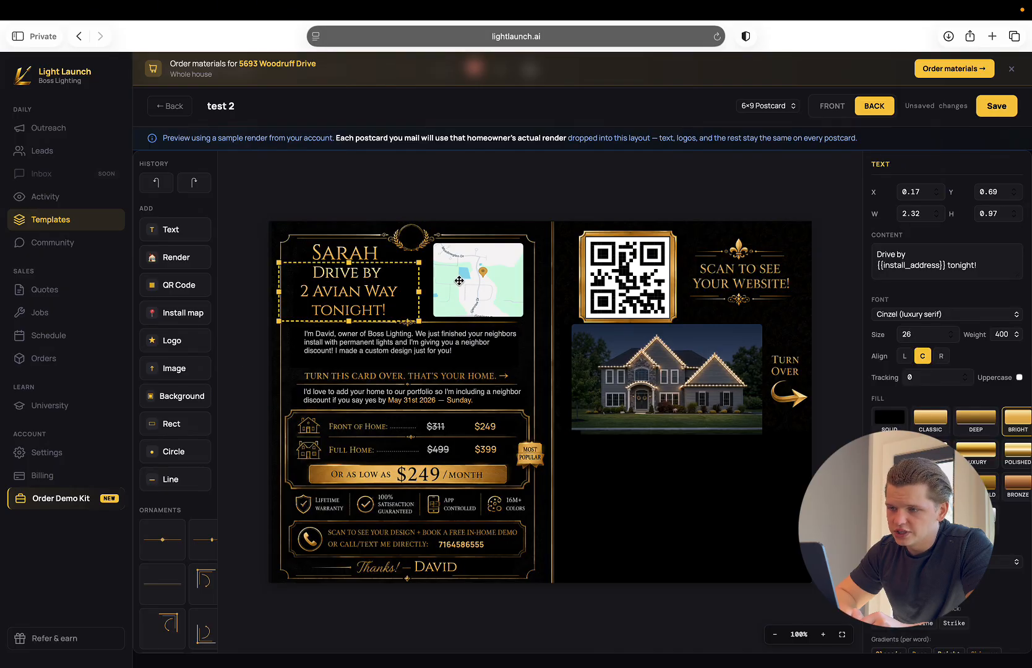
{"action": "scroll", "coordinate": [143, 427], "scroll_direction": "down", "scroll_amount": 10}
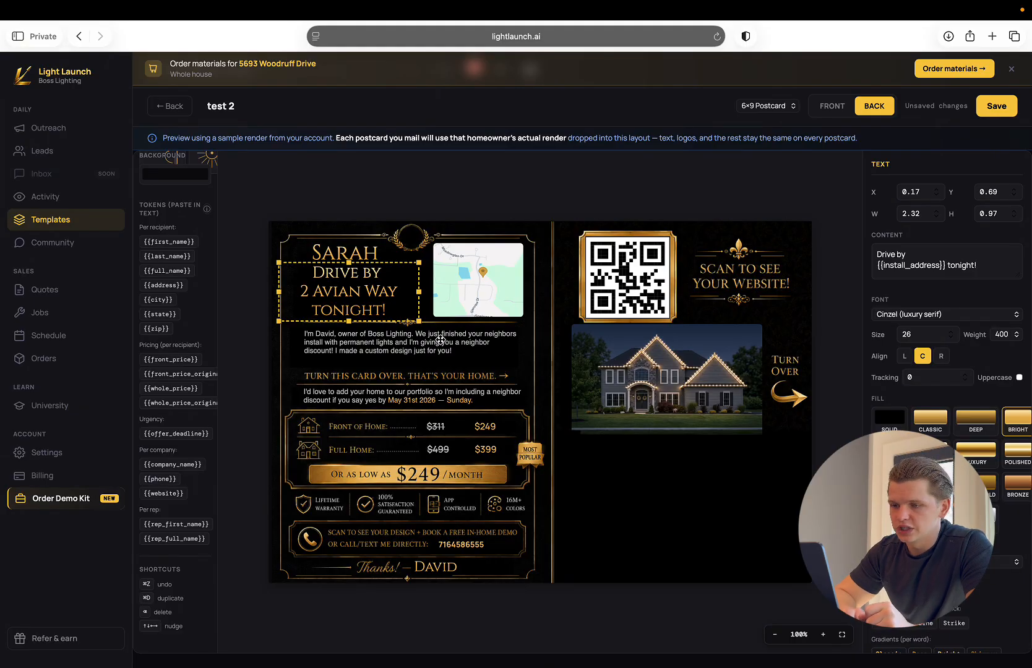
{"action": "left_click", "coordinate": [440, 339]}
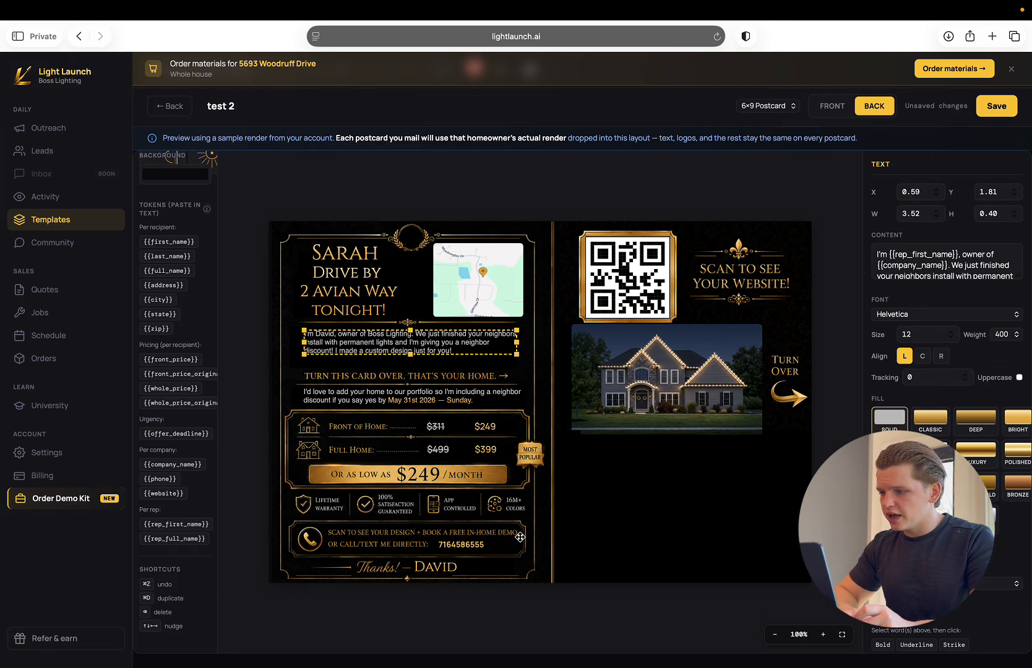
Check the front of test 2, then open the summer 2026 campaign in Outreach and start its postcard mailing.
{"action": "left_click", "coordinate": [832, 106]}
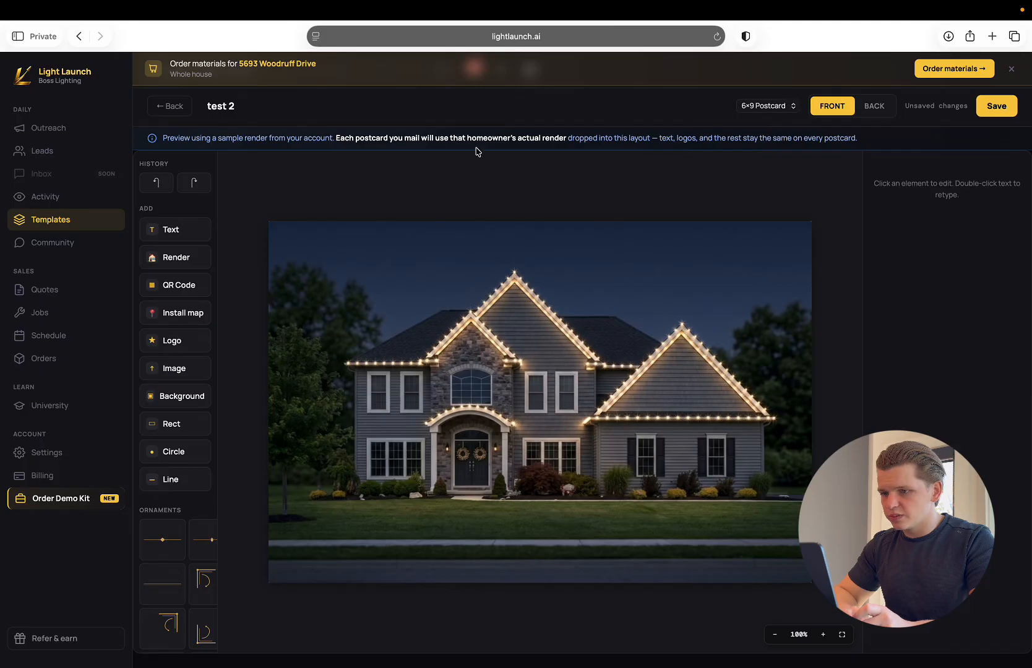
{"action": "left_click", "coordinate": [58, 132]}
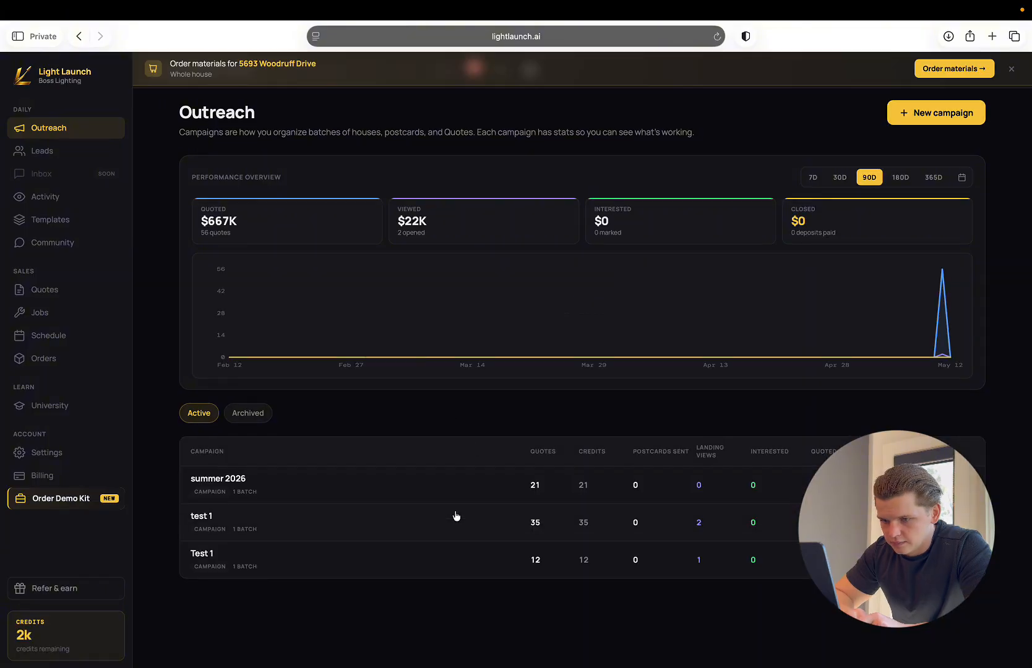
{"action": "left_click", "coordinate": [458, 493]}
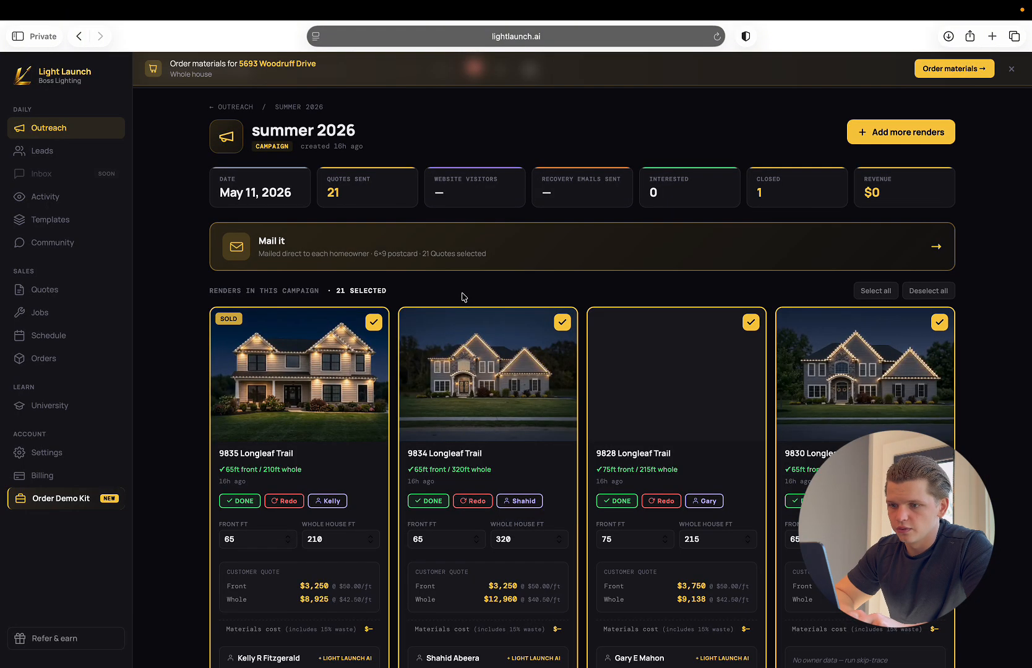
{"action": "left_click", "coordinate": [504, 256]}
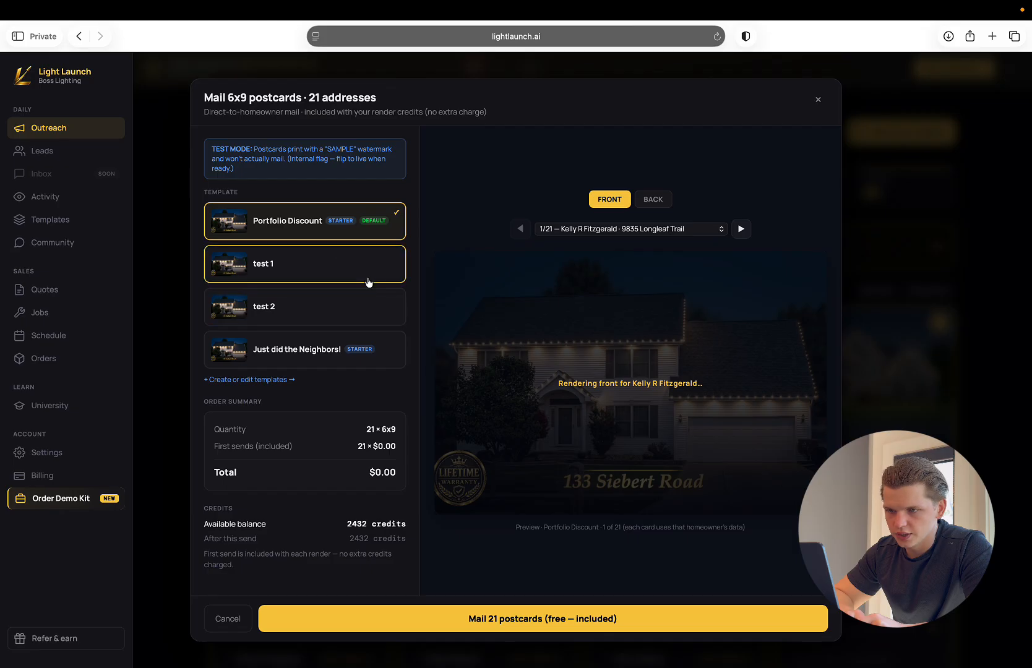
Select the Just did the Neighbors! template with its back previewed, and use the first closed job as the neighbors install.
{"action": "left_click", "coordinate": [303, 360]}
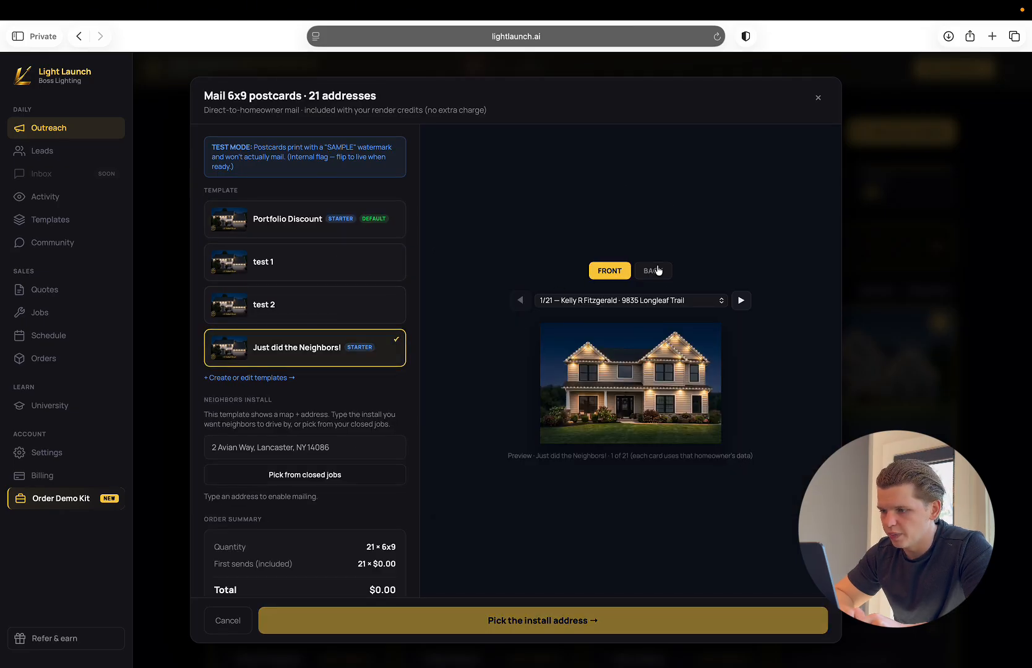
{"action": "left_click", "coordinate": [655, 270]}
{"action": "scroll", "coordinate": [282, 385], "scroll_direction": "down", "scroll_amount": 3}
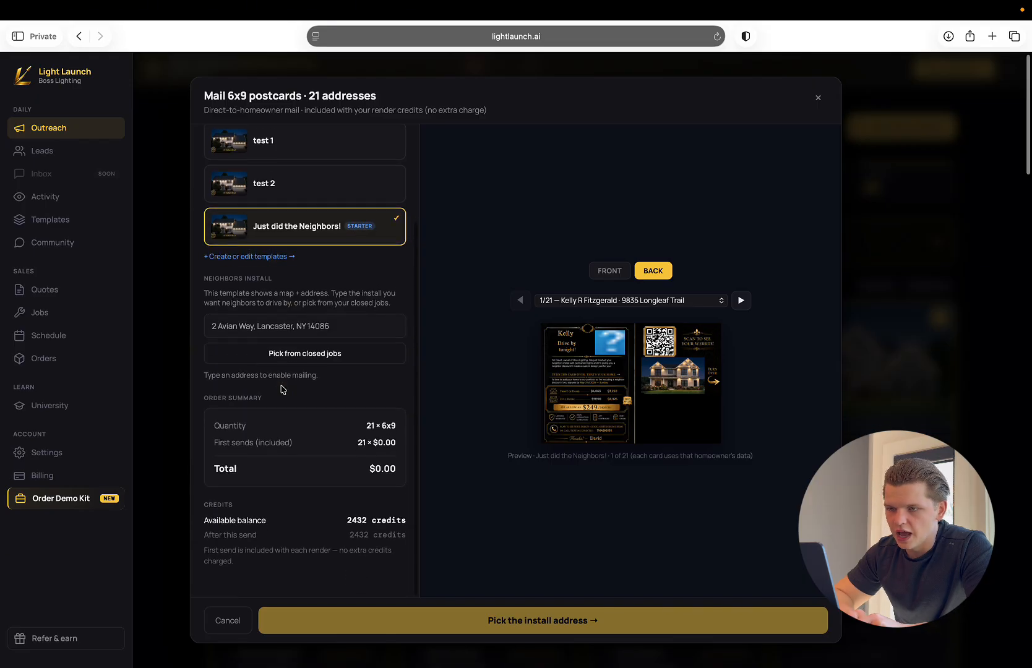
{"action": "left_click", "coordinate": [296, 337]}
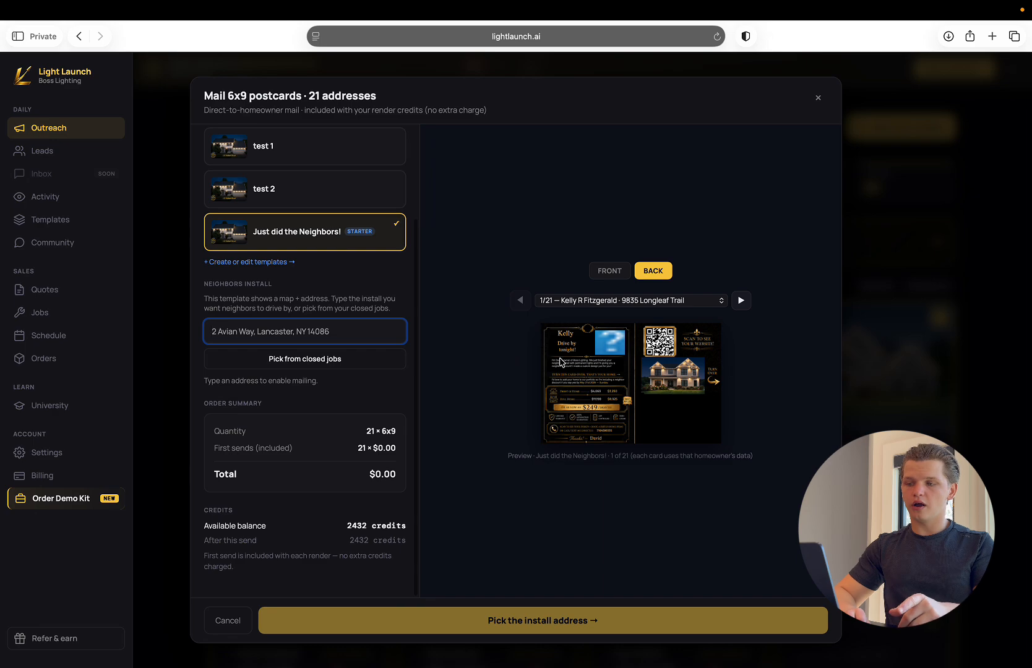
{"action": "left_click", "coordinate": [331, 361]}
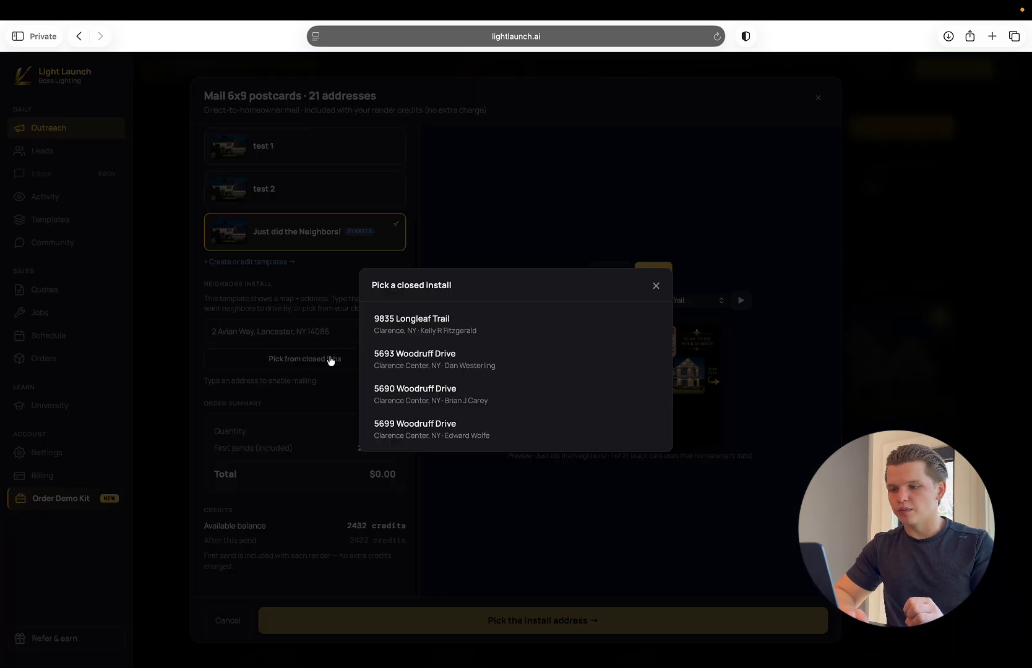
{"action": "left_click", "coordinate": [445, 331]}
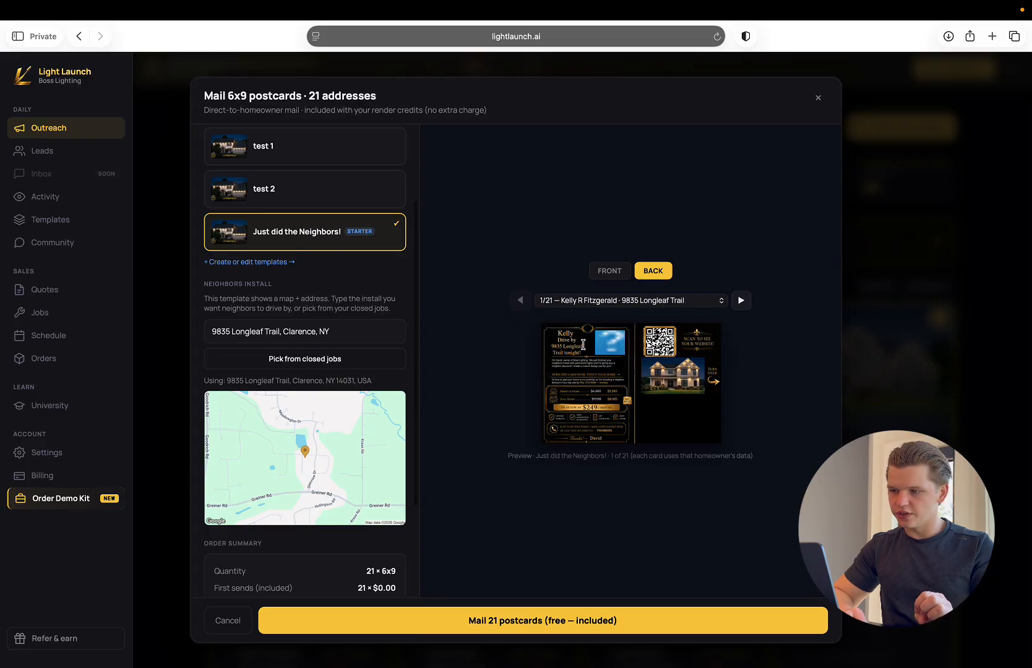
Examine the back preview's drive-by address, introduction text and map area, and compare them with the install address and location map.
{"action": "left_click_drag", "start_coordinate": [583, 345], "coordinate": [552, 346]}
{"action": "left_click", "coordinate": [531, 366]}
{"action": "scroll", "coordinate": [561, 358], "scroll_direction": "up", "scroll_amount": 10}
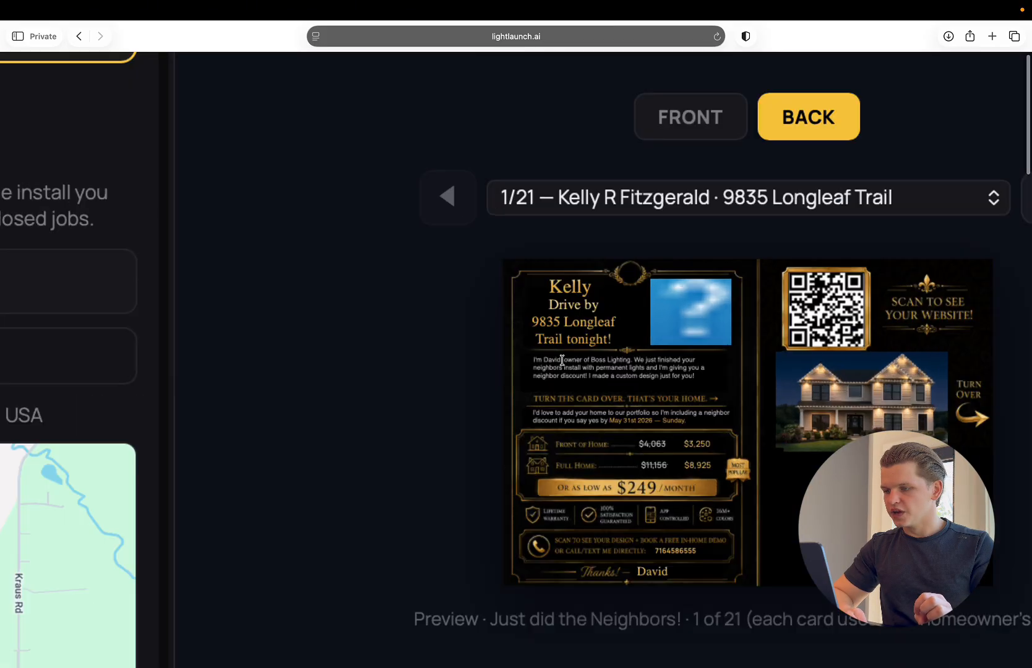
{"action": "scroll", "coordinate": [562, 360], "scroll_direction": "down", "scroll_amount": 1}
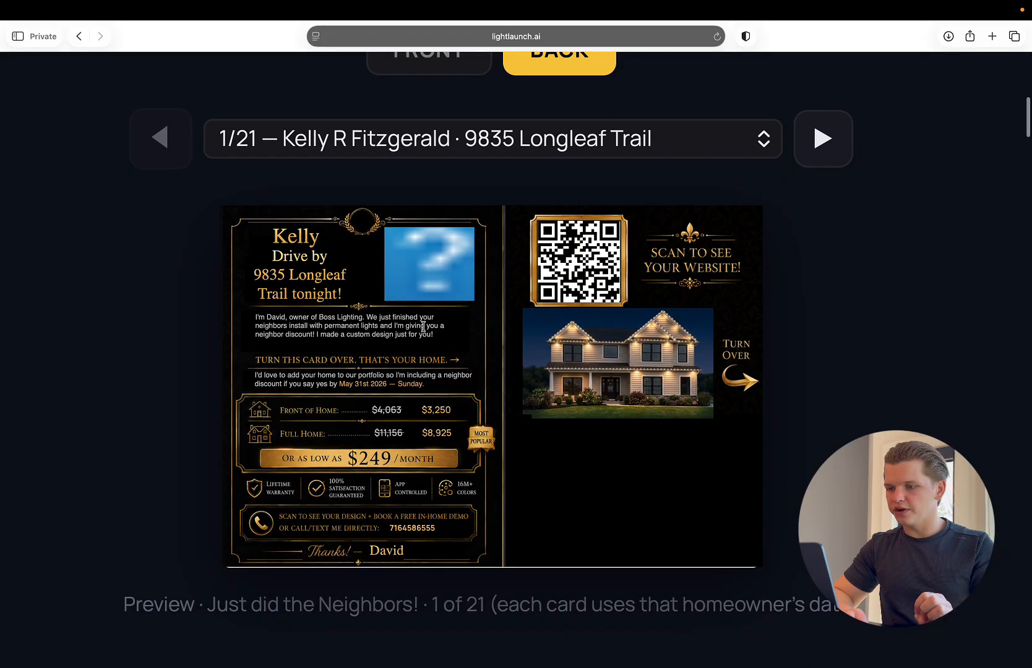
{"action": "scroll", "coordinate": [415, 246], "scroll_direction": "left", "scroll_amount": 4}
{"action": "scroll", "coordinate": [415, 250], "scroll_direction": "down", "scroll_amount": 7}
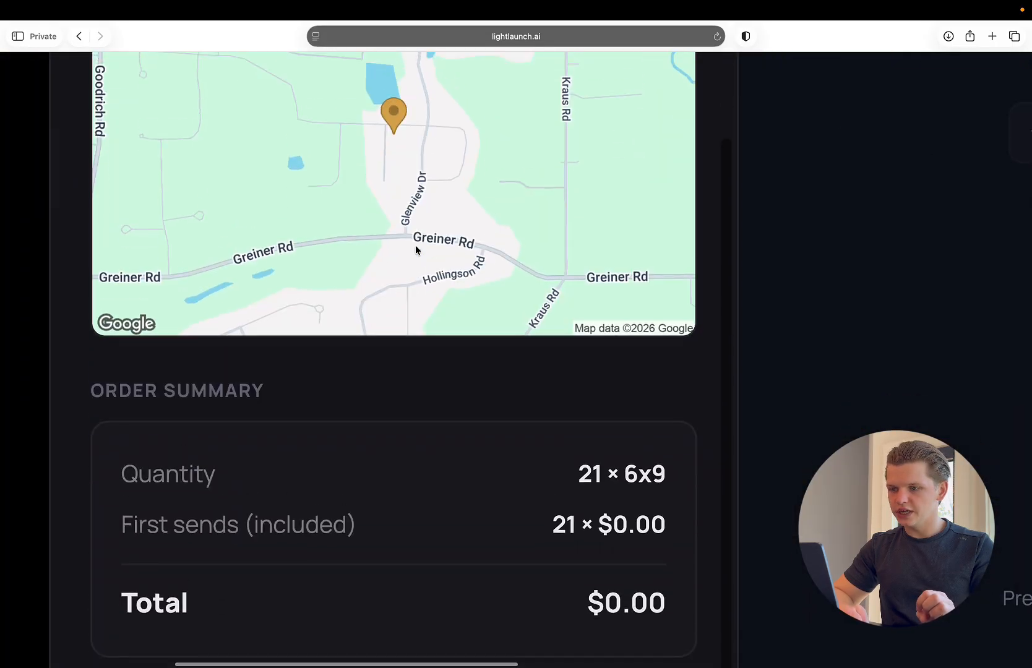
{"action": "scroll", "coordinate": [416, 250], "scroll_direction": "up", "scroll_amount": 7}
{"action": "scroll", "coordinate": [415, 250], "scroll_direction": "down", "scroll_amount": 2}
{"action": "scroll", "coordinate": [415, 250], "scroll_direction": "right", "scroll_amount": 1}
{"action": "scroll", "coordinate": [385, 248], "scroll_direction": "right", "scroll_amount": 2}
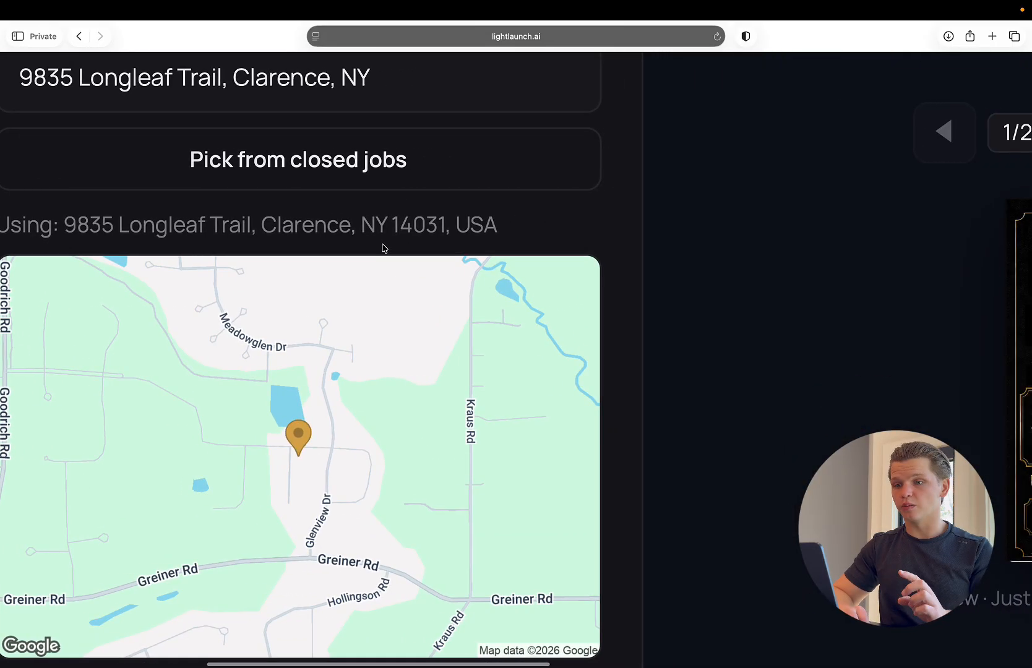
{"action": "scroll", "coordinate": [385, 248], "scroll_direction": "down", "scroll_amount": 5}
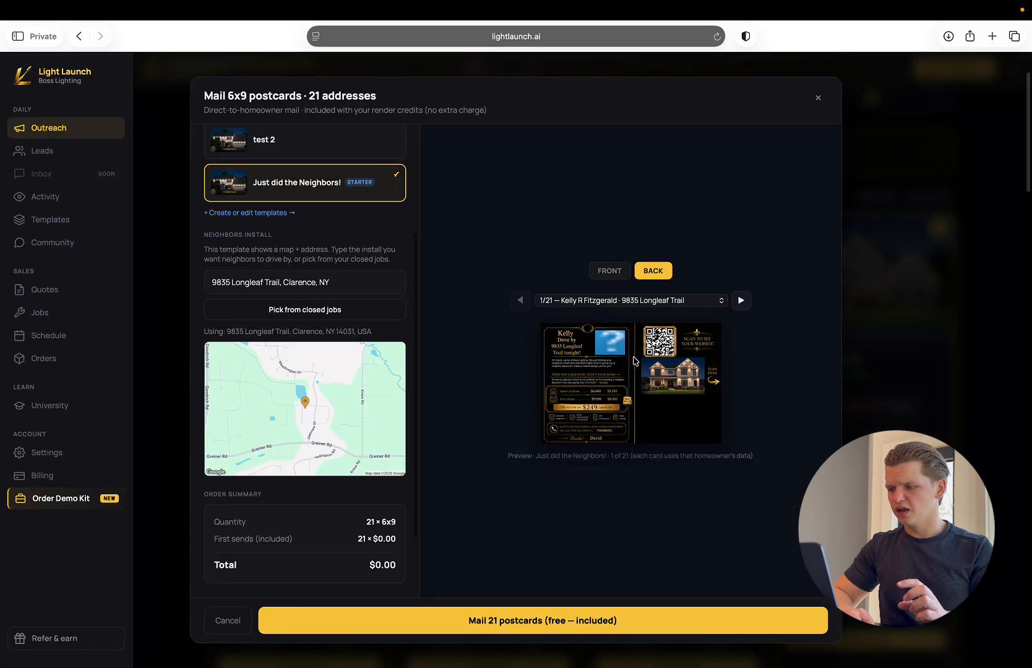